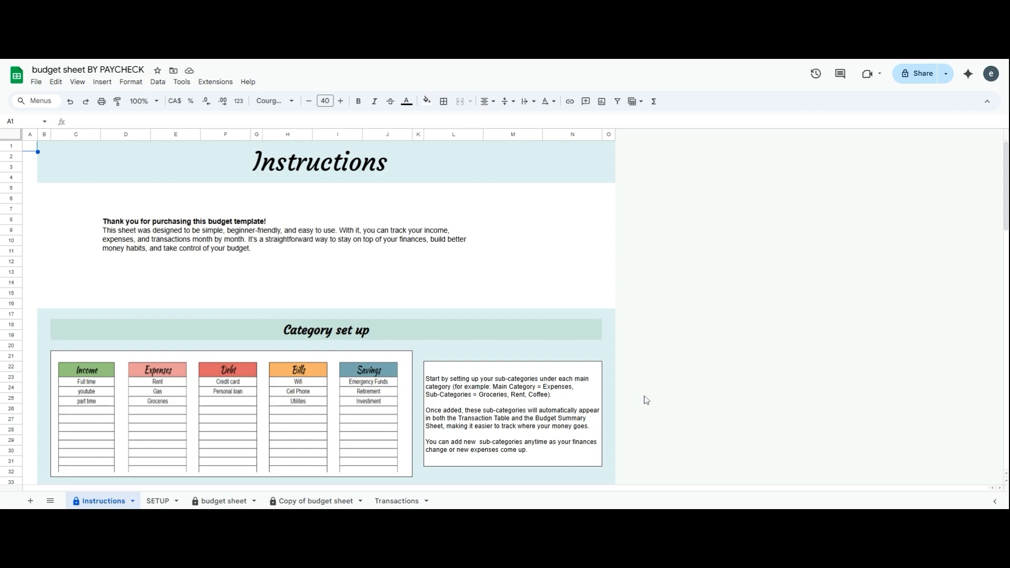
On the SETUP sheet, enter full time and Youtube as Income sub-categories
{"action": "scroll", "coordinate": [638, 374], "scroll_direction": "down", "scroll_amount": 2}
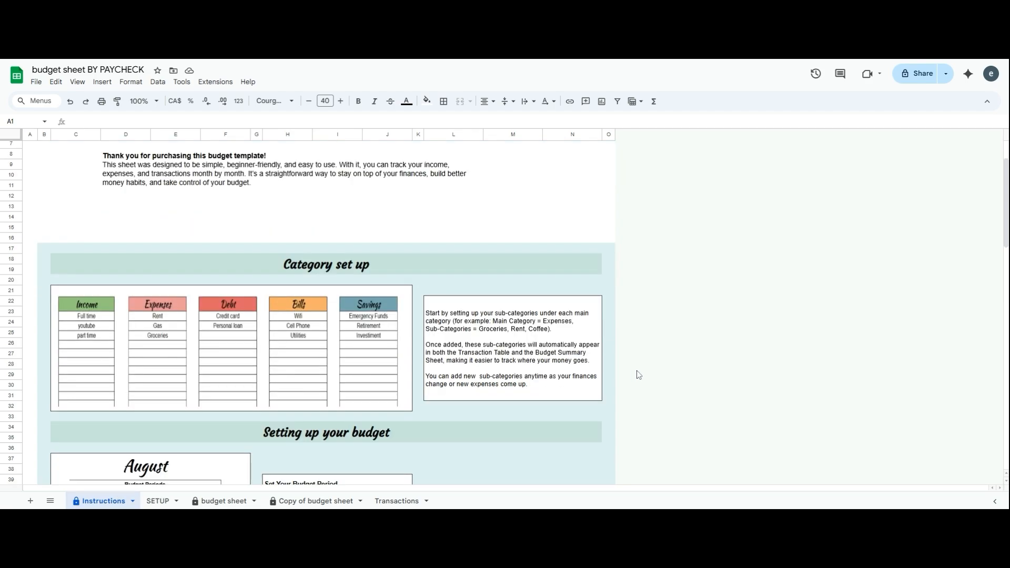
{"action": "scroll", "coordinate": [302, 315], "scroll_direction": "up", "scroll_amount": 2}
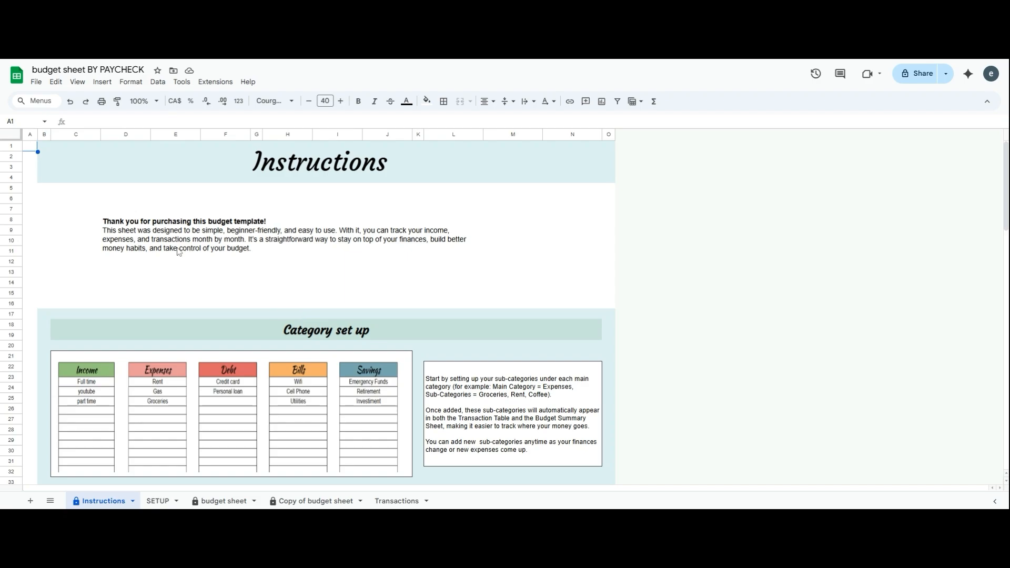
{"action": "scroll", "coordinate": [400, 439], "scroll_direction": "down", "scroll_amount": 2}
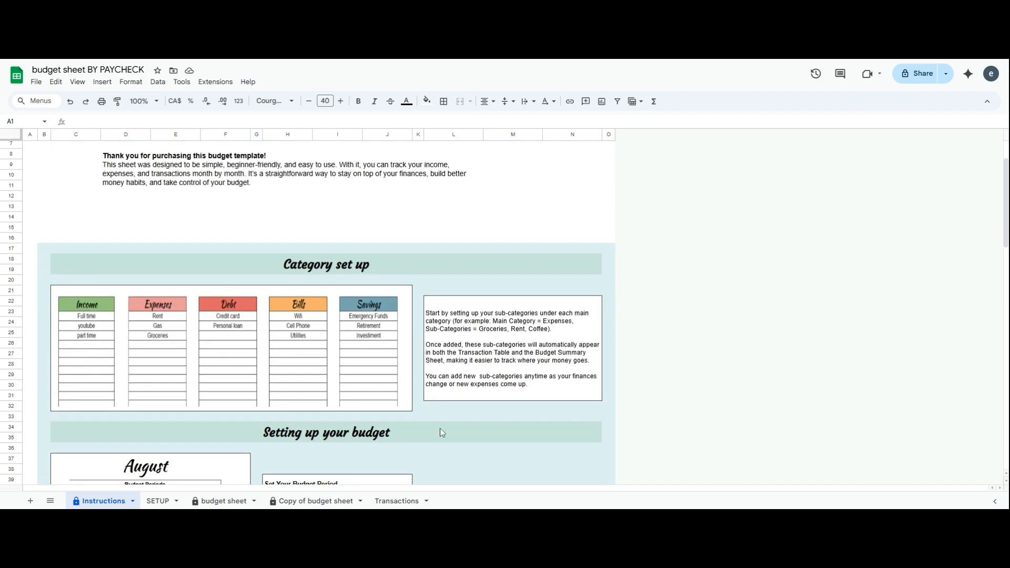
{"action": "scroll", "coordinate": [440, 433], "scroll_direction": "down", "scroll_amount": 4}
{"action": "scroll", "coordinate": [459, 429], "scroll_direction": "down", "scroll_amount": 2}
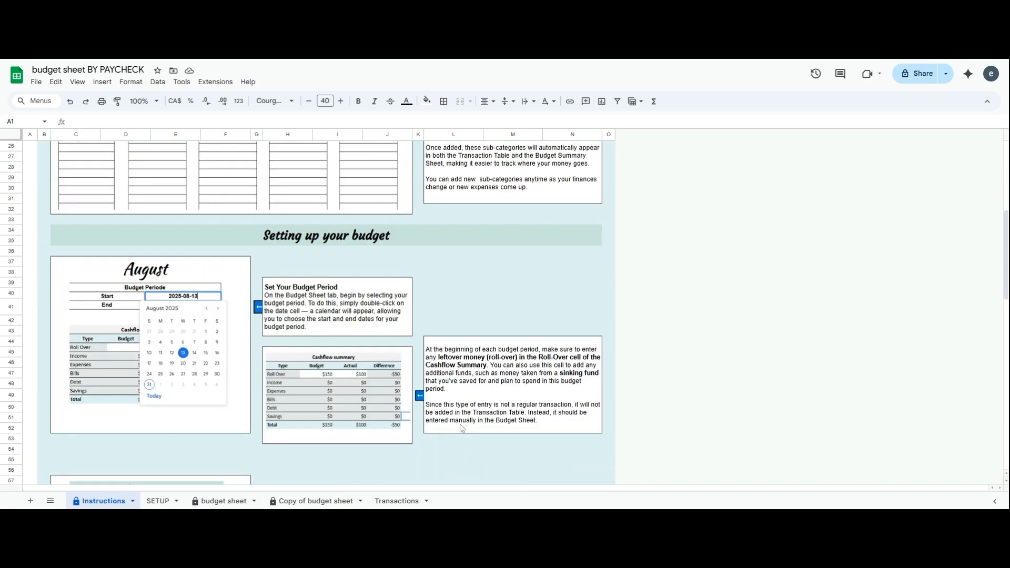
{"action": "scroll", "coordinate": [461, 428], "scroll_direction": "down", "scroll_amount": 2}
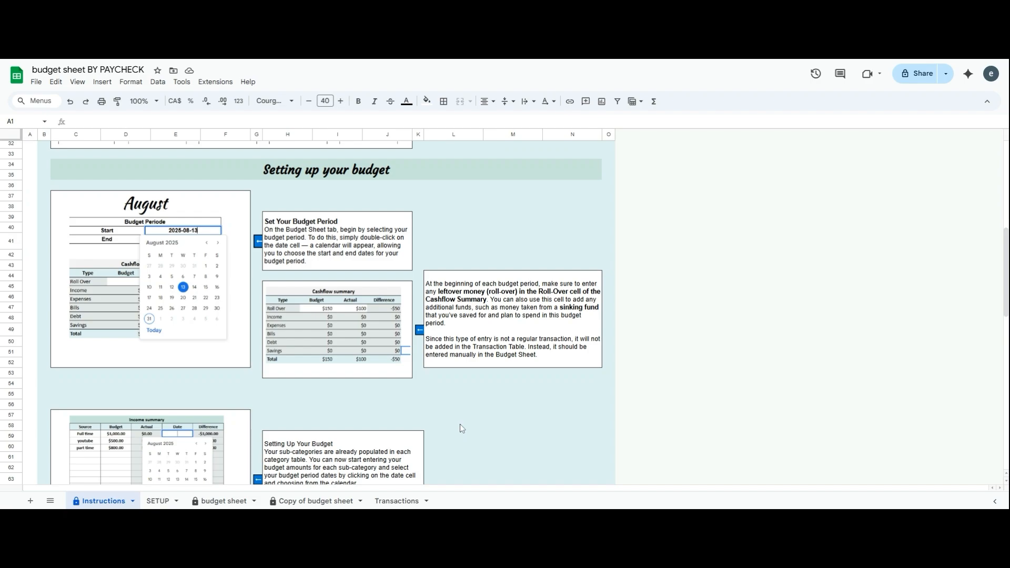
{"action": "scroll", "coordinate": [461, 428], "scroll_direction": "down", "scroll_amount": 2}
{"action": "scroll", "coordinate": [459, 425], "scroll_direction": "down", "scroll_amount": 6}
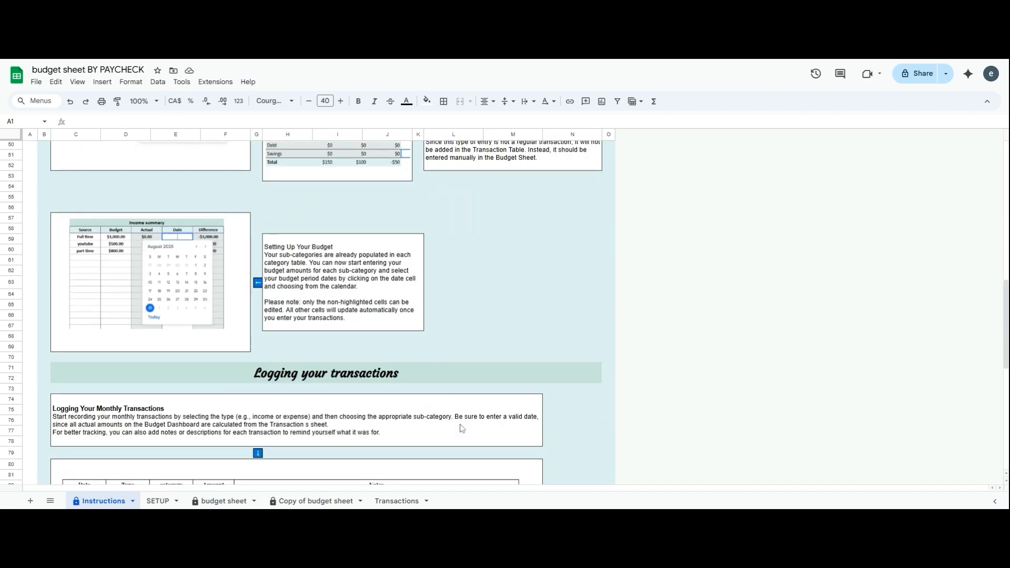
{"action": "scroll", "coordinate": [461, 428], "scroll_direction": "down", "scroll_amount": 10}
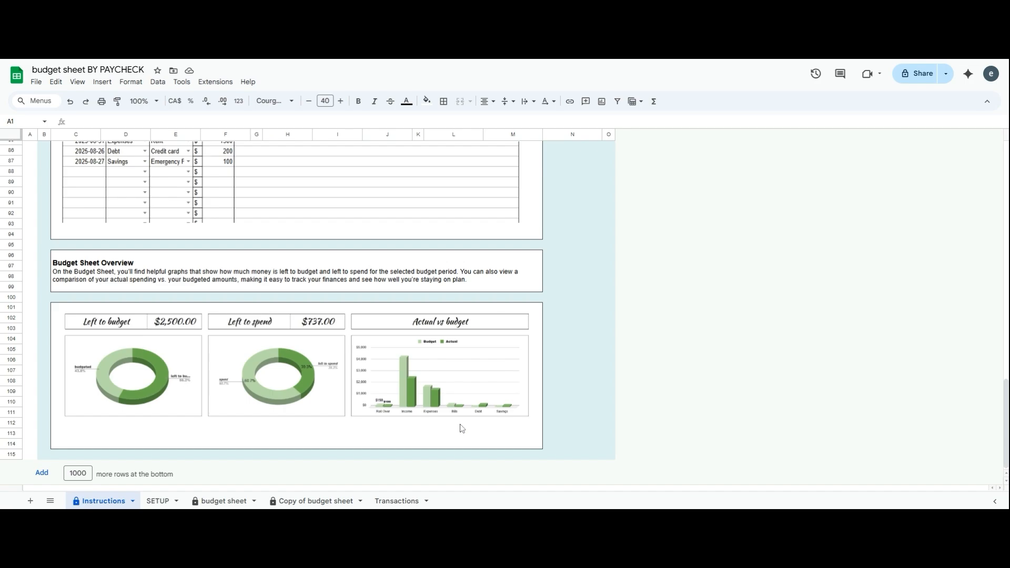
{"action": "scroll", "coordinate": [461, 428], "scroll_direction": "up", "scroll_amount": 10}
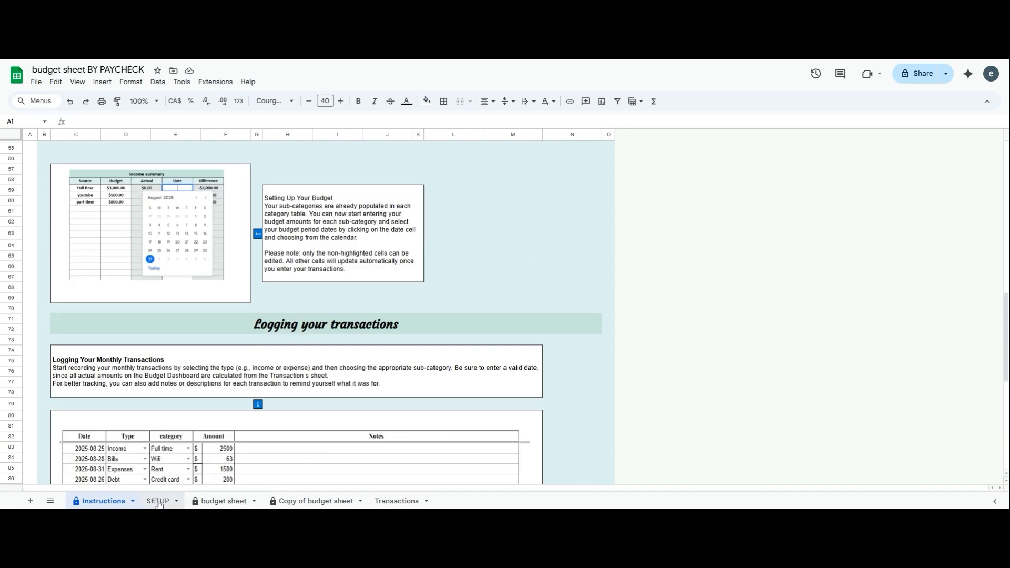
{"action": "left_click", "coordinate": [159, 502]}
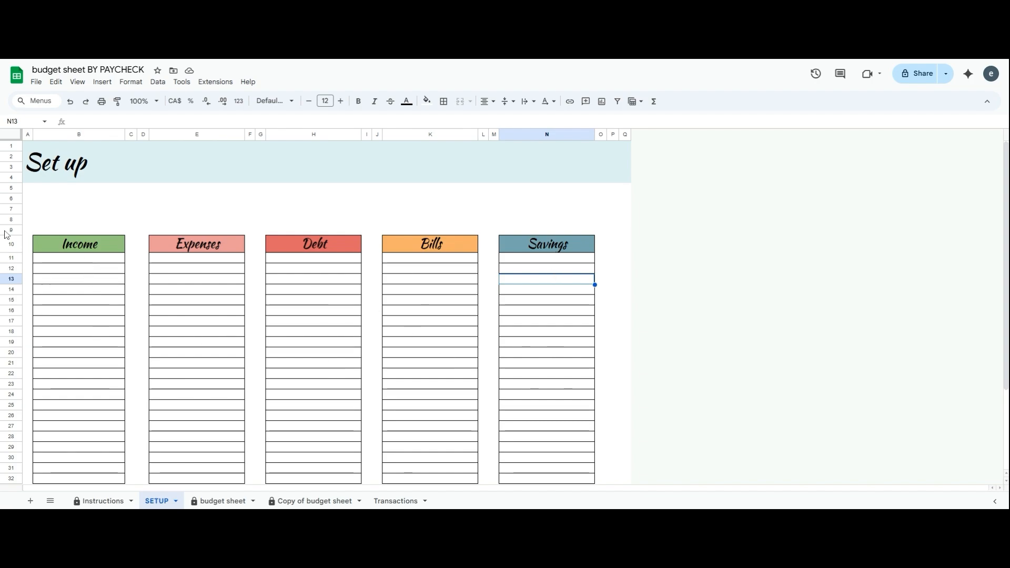
{"action": "left_click", "coordinate": [78, 259]}
{"action": "type", "text": "full time"}
{"action": "key", "text": "Return"}
{"action": "type", "text": "Youtube"}
List Rent, Groceries, Coffee and Spending under Expenses
{"action": "left_click", "coordinate": [169, 264]}
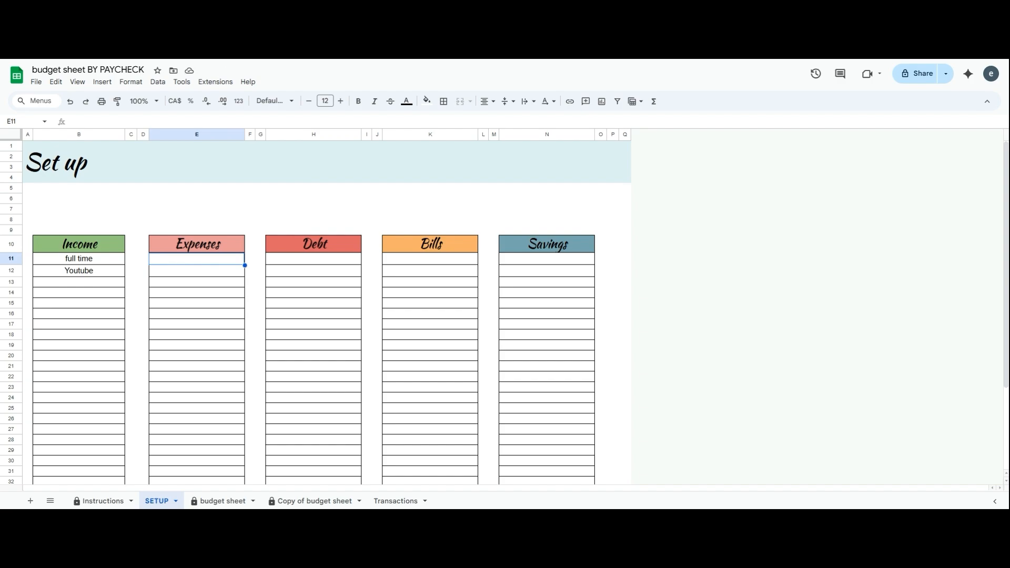
{"action": "type", "text": "Rent"}
{"action": "key", "text": "Return"}
{"action": "type", "text": "Groceries"}
{"action": "key", "text": "Return"}
{"action": "type", "text": "Coffee"}
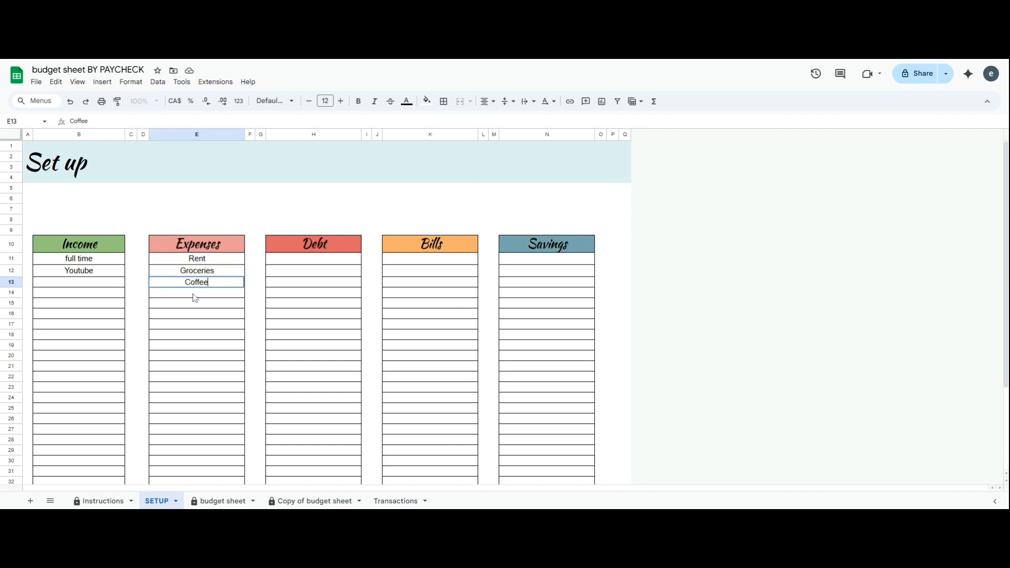
{"action": "key", "text": "Return"}
{"action": "type", "text": "Spending"}
Add Car loan and credit card under Debt, and Internet, Phone, Electricity, Utilities under Bills
{"action": "left_click", "coordinate": [316, 258]}
{"action": "type", "text": "Car loan"}
{"action": "key", "text": "Return"}
{"action": "type", "text": "credit card"}
{"action": "left_click", "coordinate": [407, 263]}
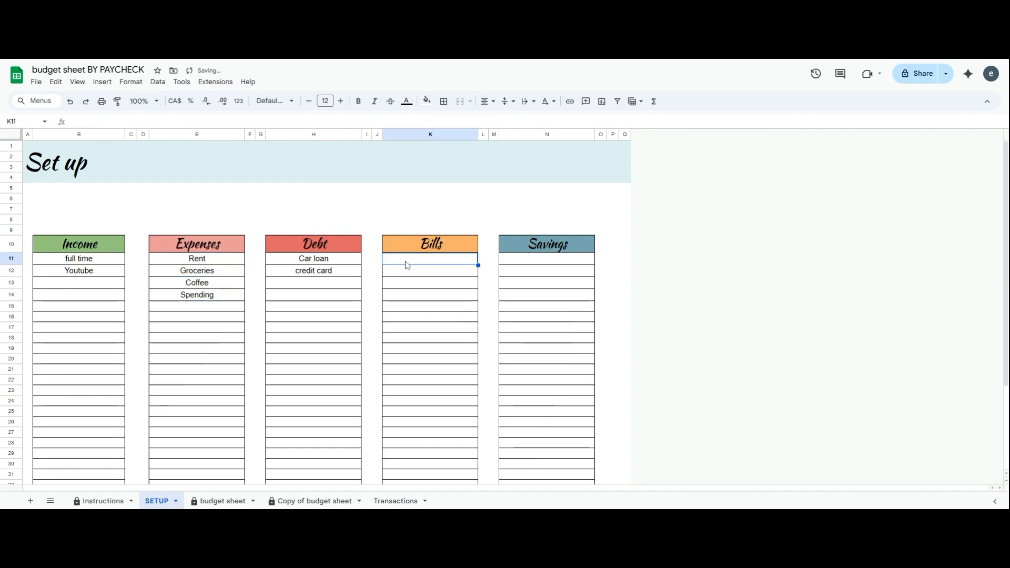
{"action": "type", "text": "Internet"}
{"action": "key", "text": "Return"}
{"action": "type", "text": "Phone"}
{"action": "key", "text": "Return"}
{"action": "type", "text": "Electricity"}
{"action": "key", "text": "Return"}
{"action": "type", "text": "Utilities"}
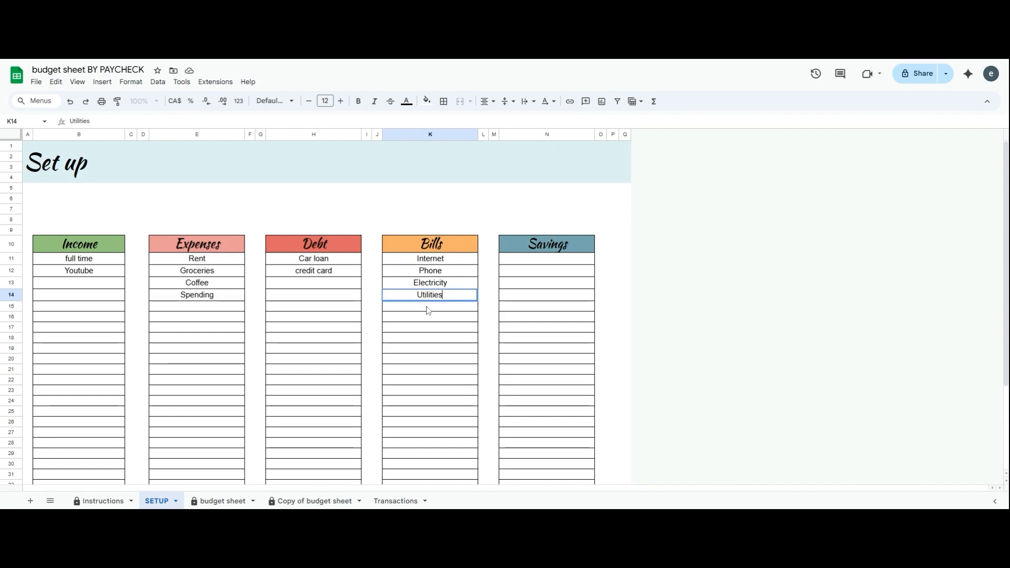
List ER funds, Retirement and Investement under Savings
{"action": "left_click", "coordinate": [523, 259]}
{"action": "type", "text": "ER funds"}
{"action": "key", "text": "Return"}
{"action": "type", "text": "Retire"}
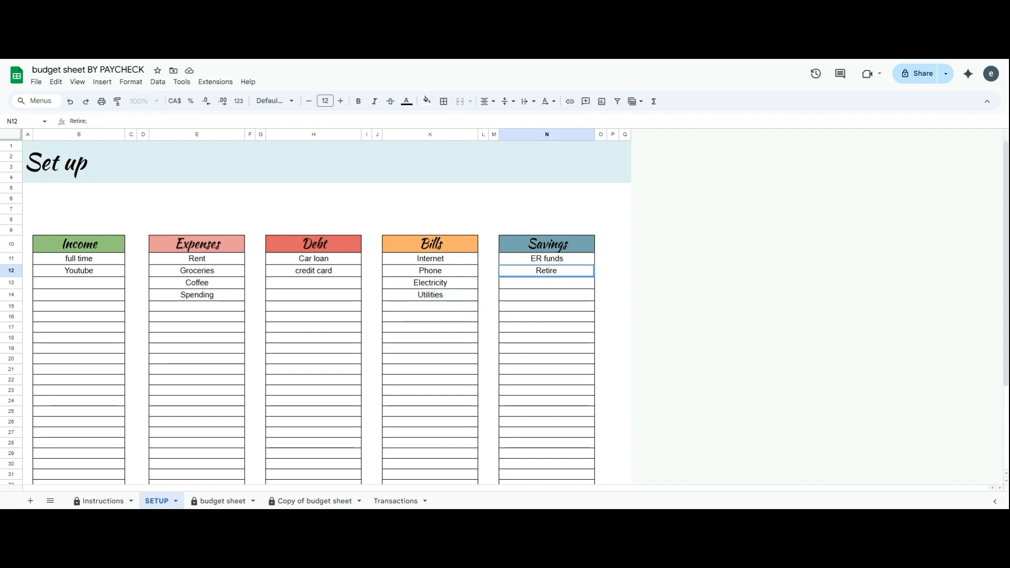
{"action": "type", "text": "ment"}
{"action": "key", "text": "Return"}
{"action": "type", "text": "Investement"}
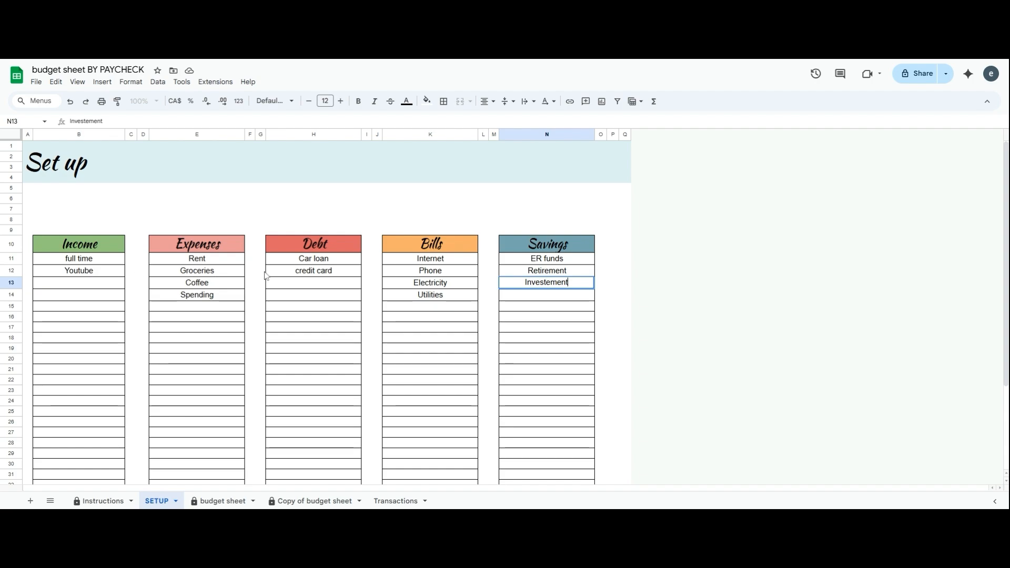
Open the budget sheet and scroll across its summary tables showing the new SETUP categories
{"action": "left_click", "coordinate": [235, 502]}
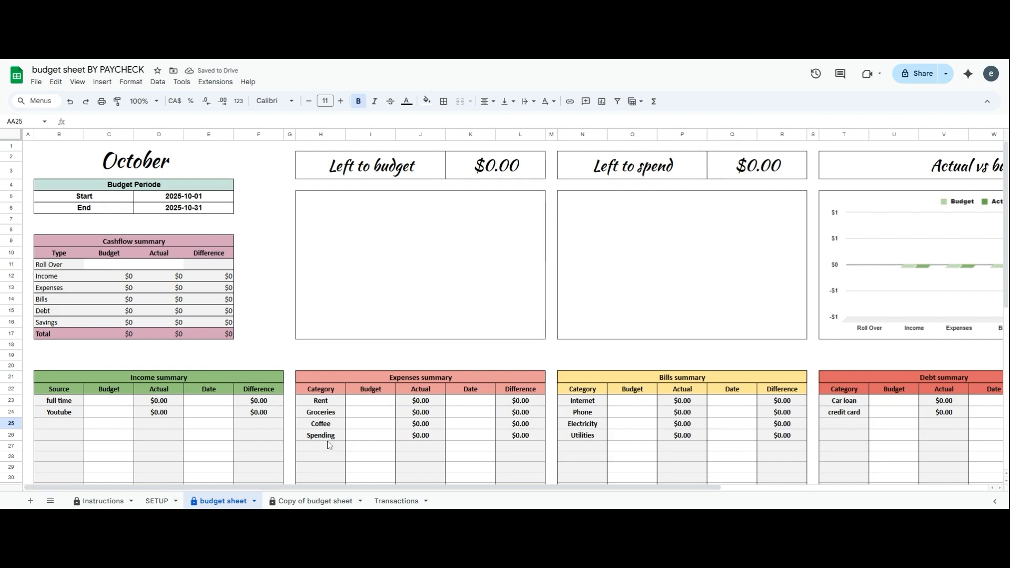
{"action": "left_click_drag", "start_coordinate": [337, 487], "coordinate": [470, 468]}
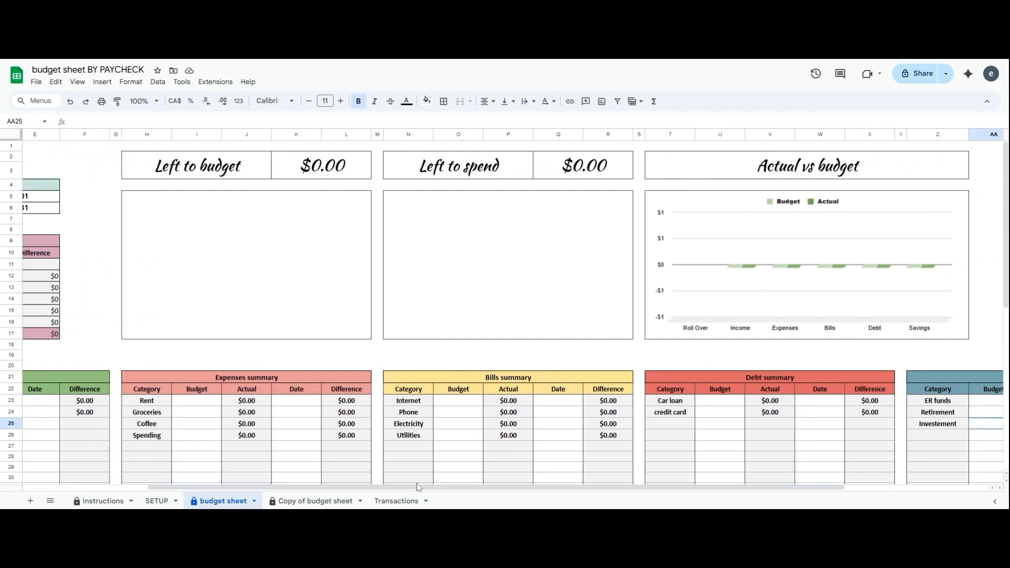
{"action": "left_click_drag", "start_coordinate": [417, 488], "coordinate": [523, 488]}
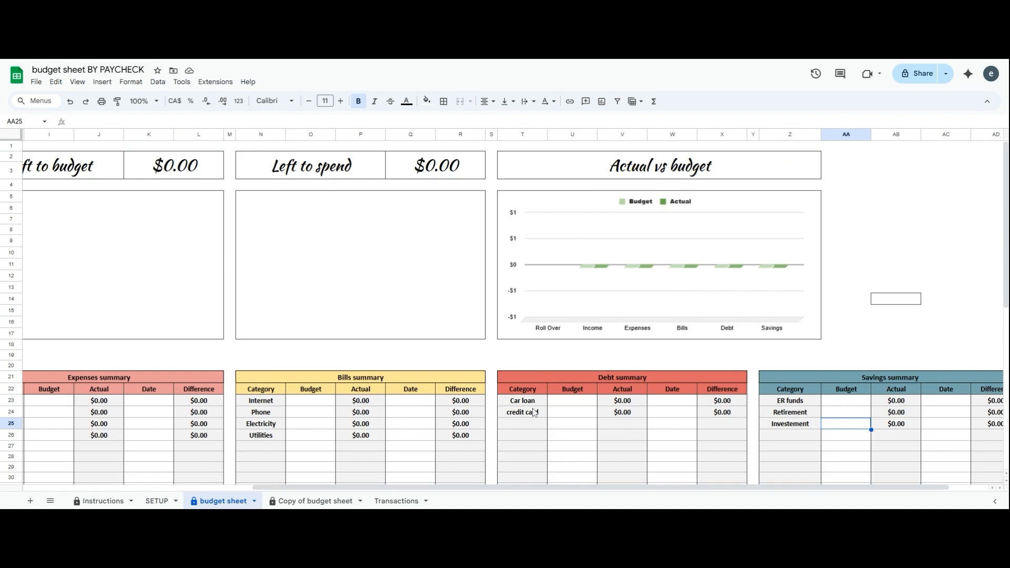
{"action": "left_click_drag", "start_coordinate": [710, 491], "coordinate": [489, 490]}
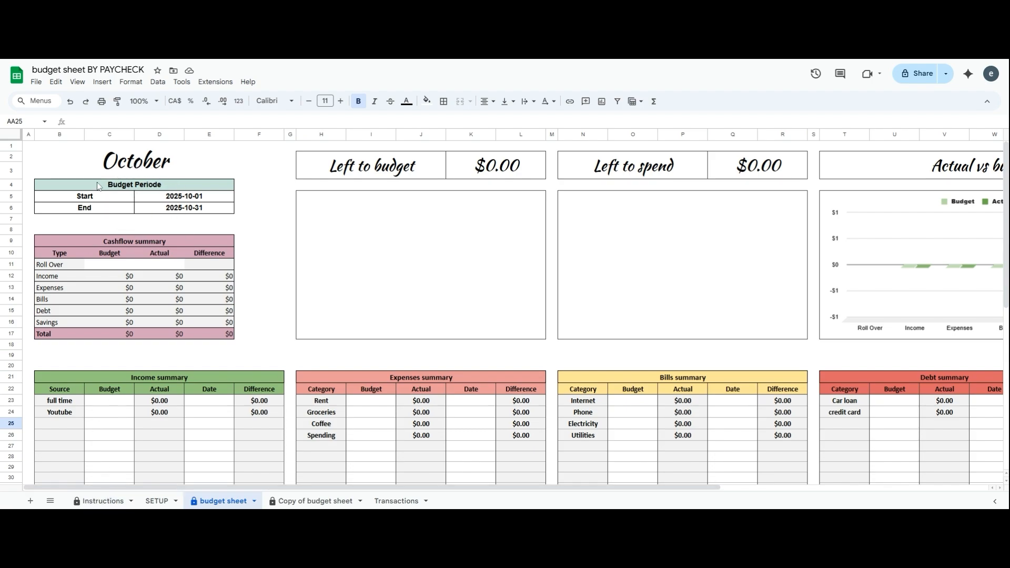
Set the budget period Start date to 2025-11-14 and End date to 2025-11-28
{"action": "left_click", "coordinate": [176, 199]}
{"action": "double_click", "coordinate": [177, 197]}
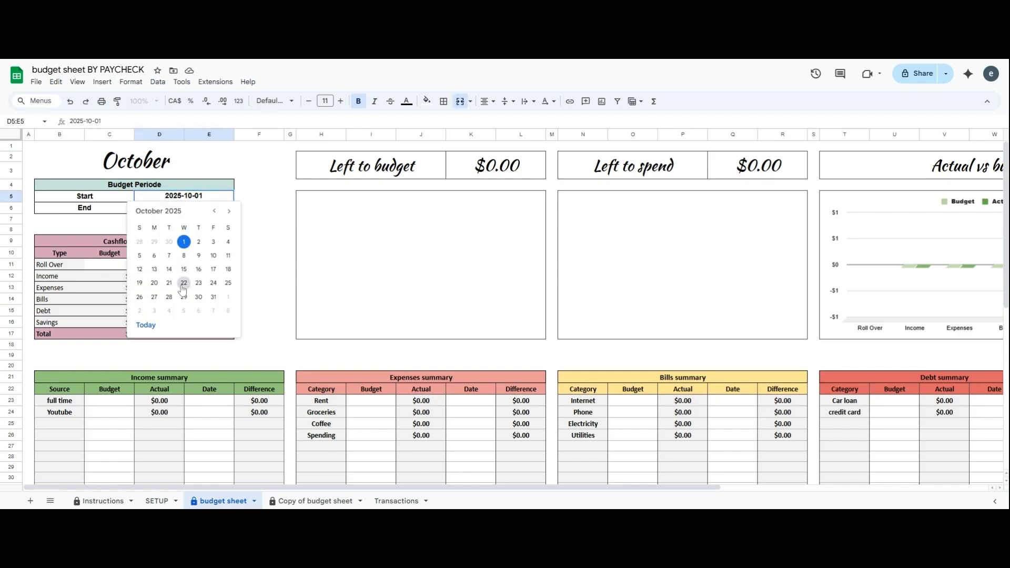
{"action": "left_click", "coordinate": [229, 211]}
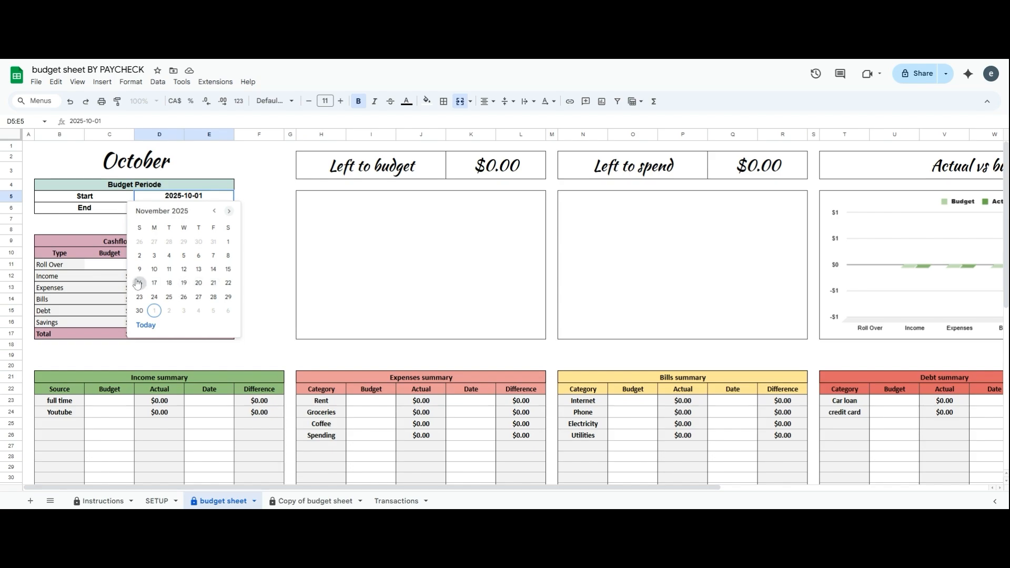
{"action": "left_click", "coordinate": [213, 269]}
{"action": "left_click", "coordinate": [213, 213]}
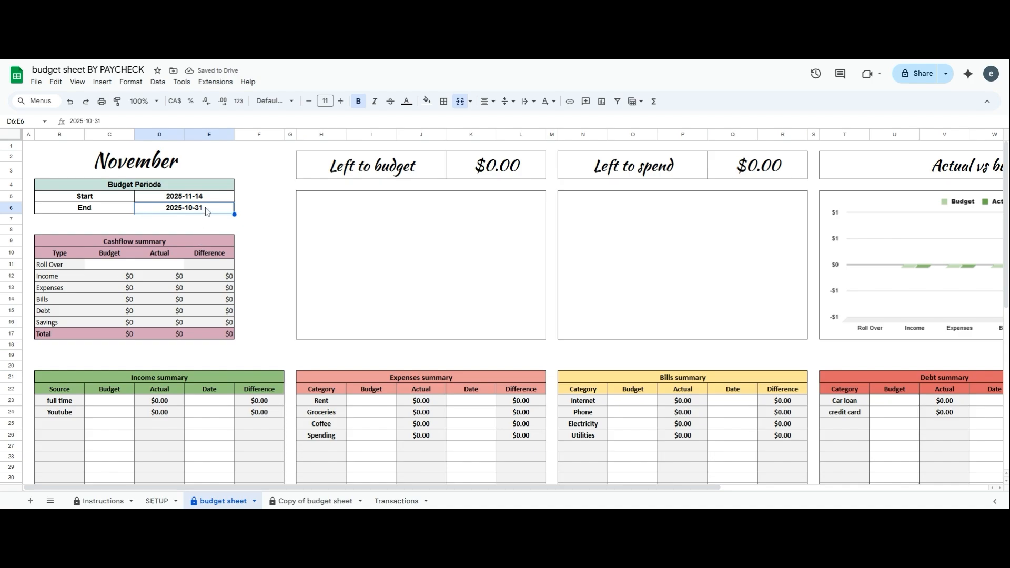
{"action": "double_click", "coordinate": [206, 211]}
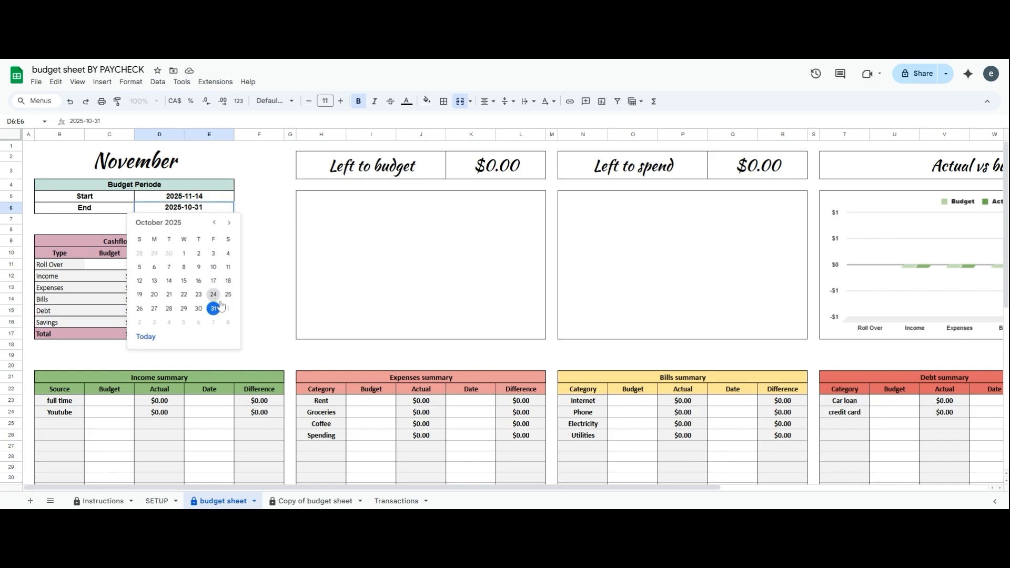
{"action": "left_click", "coordinate": [229, 223]}
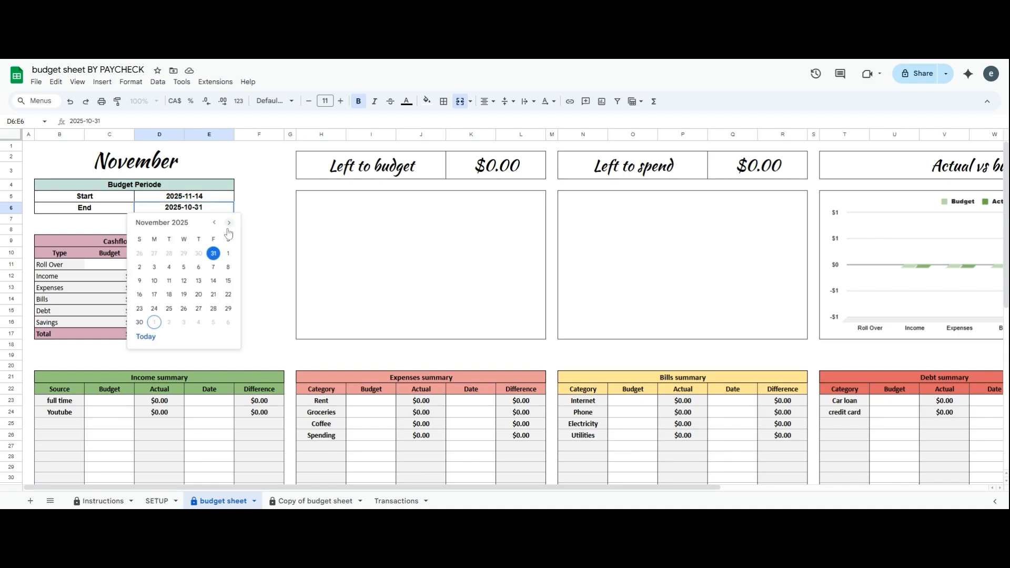
{"action": "left_click", "coordinate": [213, 309]}
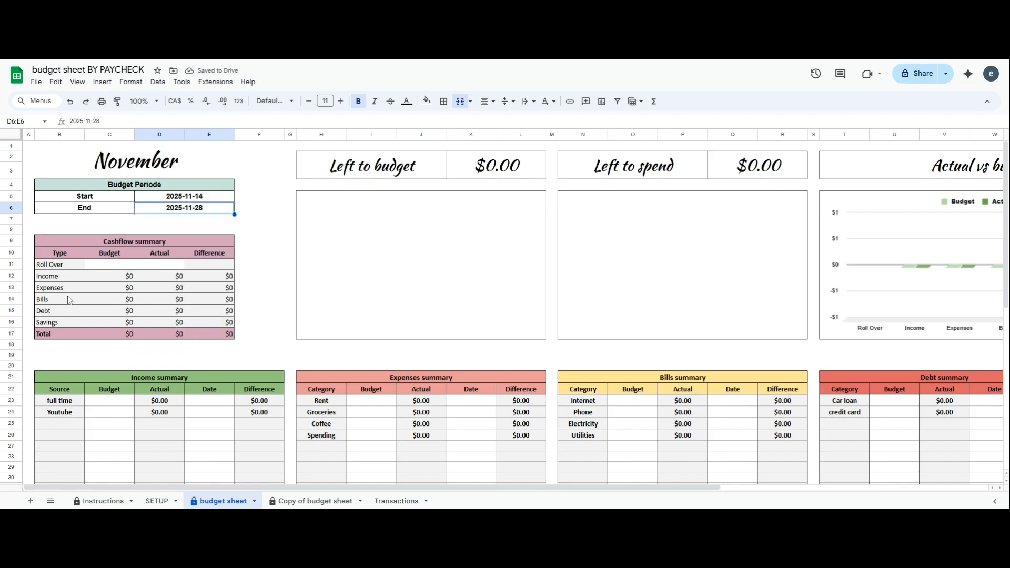
{"action": "left_click", "coordinate": [109, 268]}
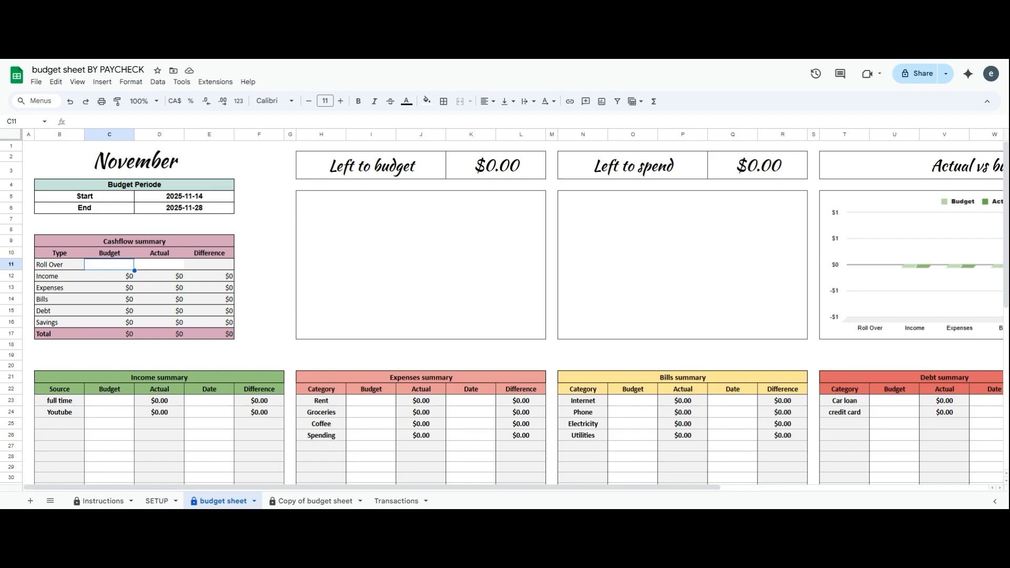
Enter a $150 roll over and a $1,500 full time income dated 2025-11-14
{"action": "type", "text": "150"}
{"action": "left_click", "coordinate": [256, 303]}
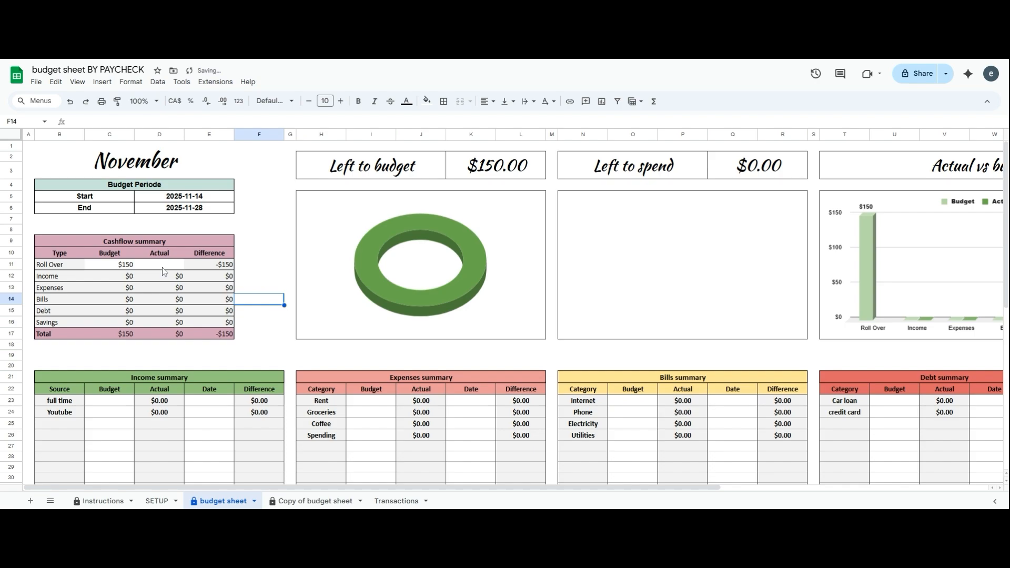
{"action": "left_click", "coordinate": [114, 404]}
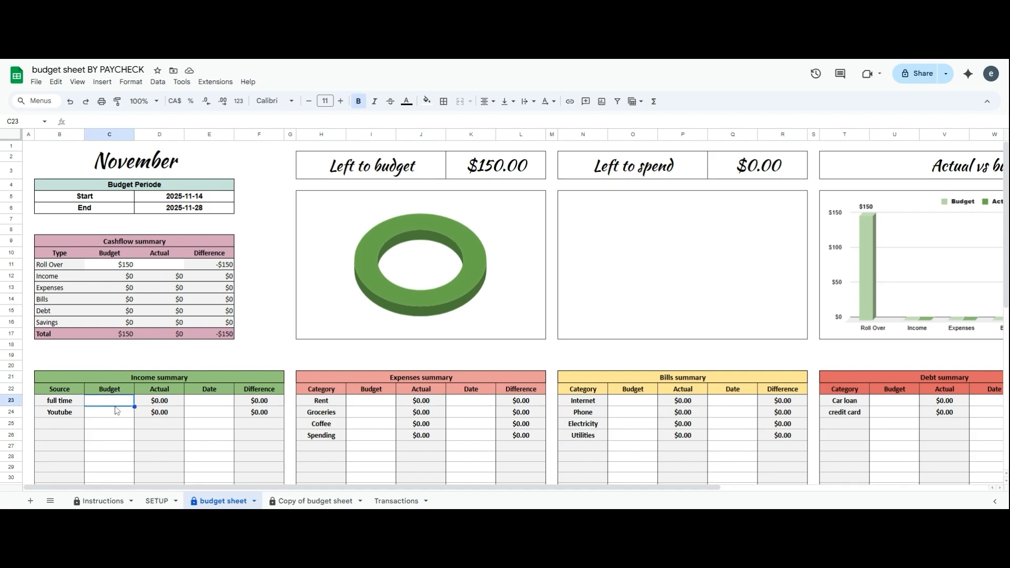
{"action": "type", "text": "1500"}
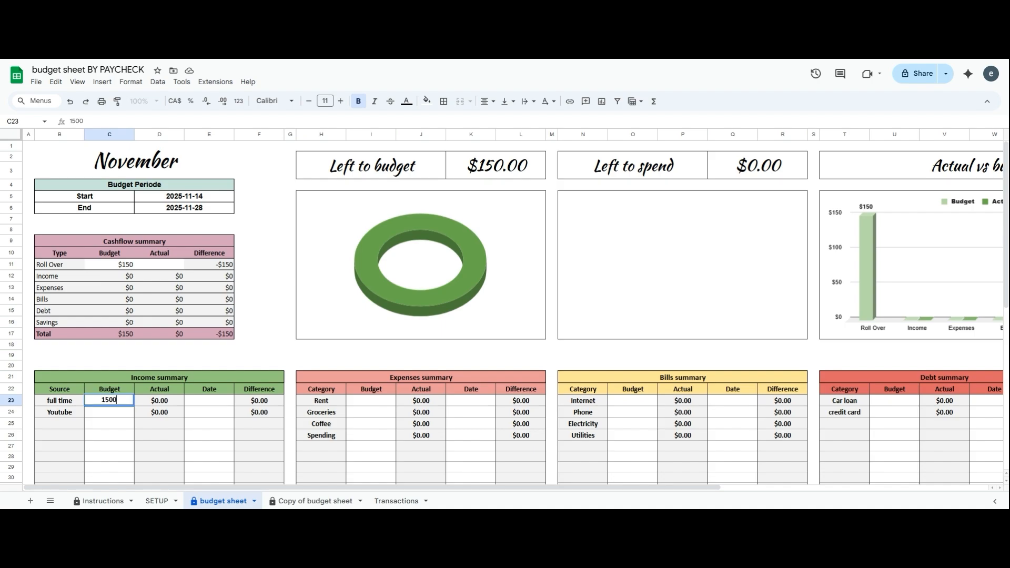
{"action": "key", "text": "Tab"}
{"action": "double_click", "coordinate": [209, 404]}
{"action": "left_click", "coordinate": [238, 328]}
Budget $400 for Youtube income with a pay date of 2025-11-21
{"action": "left_click", "coordinate": [118, 412]}
{"action": "type", "text": "400"}
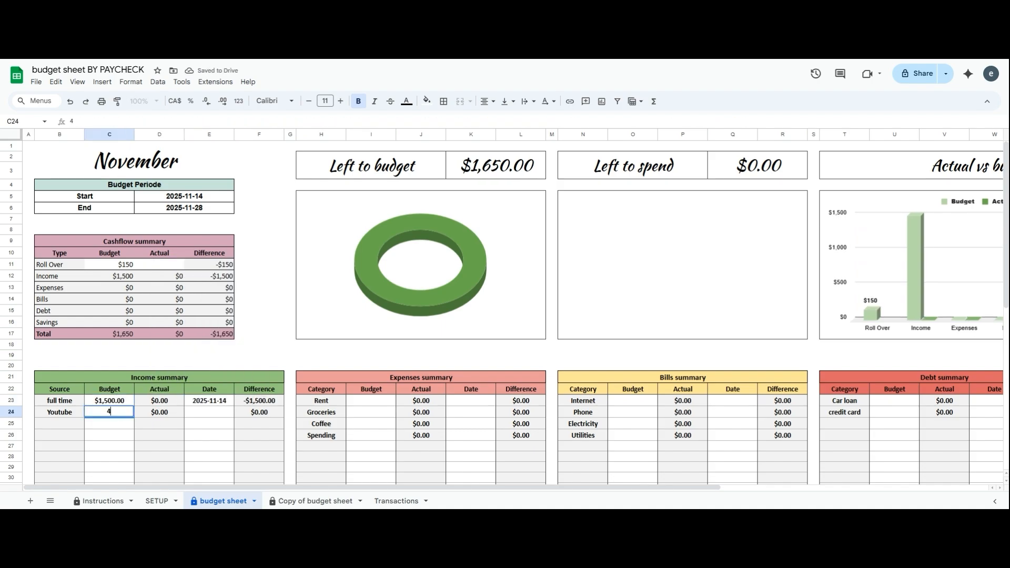
{"action": "key", "text": "Tab"}
{"action": "double_click", "coordinate": [208, 412]}
{"action": "left_click", "coordinate": [239, 351]}
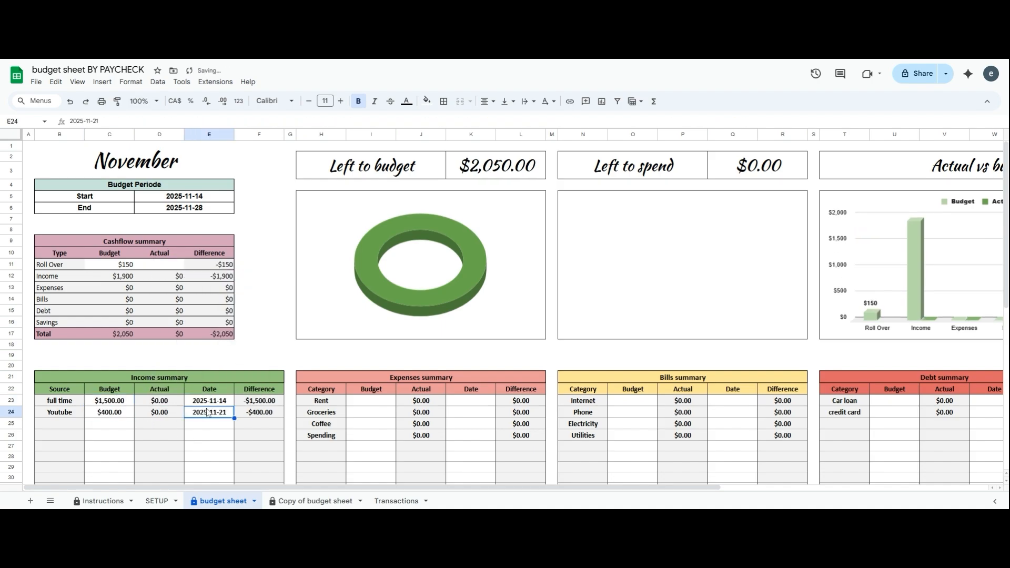
{"action": "left_click", "coordinate": [376, 402]}
Budget Rent $625 due 2025-12-01, Groceries $200, Coffee $50 and Spending $100
{"action": "scroll", "coordinate": [380, 487], "scroll_direction": "right", "scroll_amount": 3}
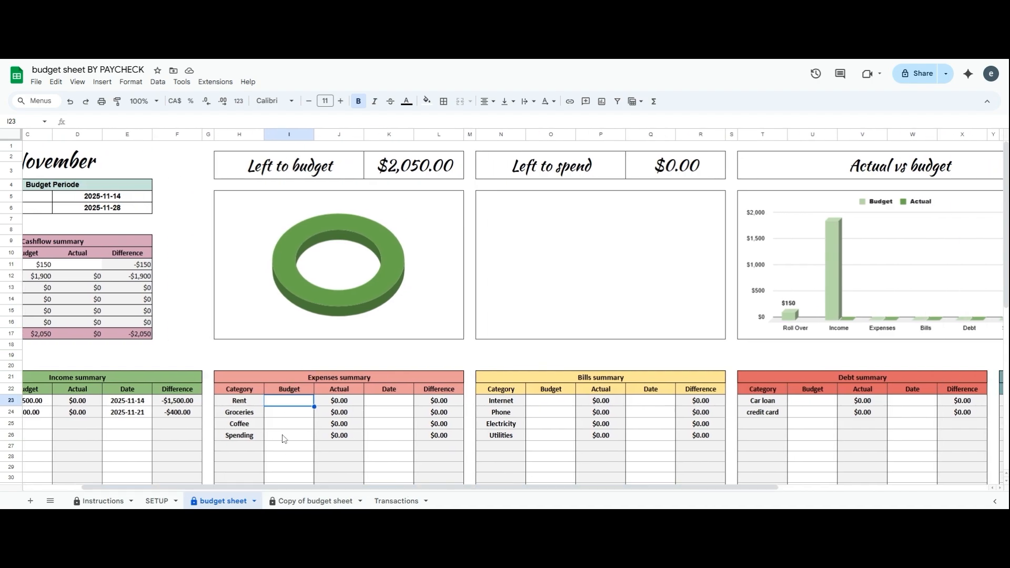
{"action": "type", "text": "625"}
{"action": "double_click", "coordinate": [383, 404]}
{"action": "left_click", "coordinate": [359, 299]}
{"action": "left_click", "coordinate": [287, 412]}
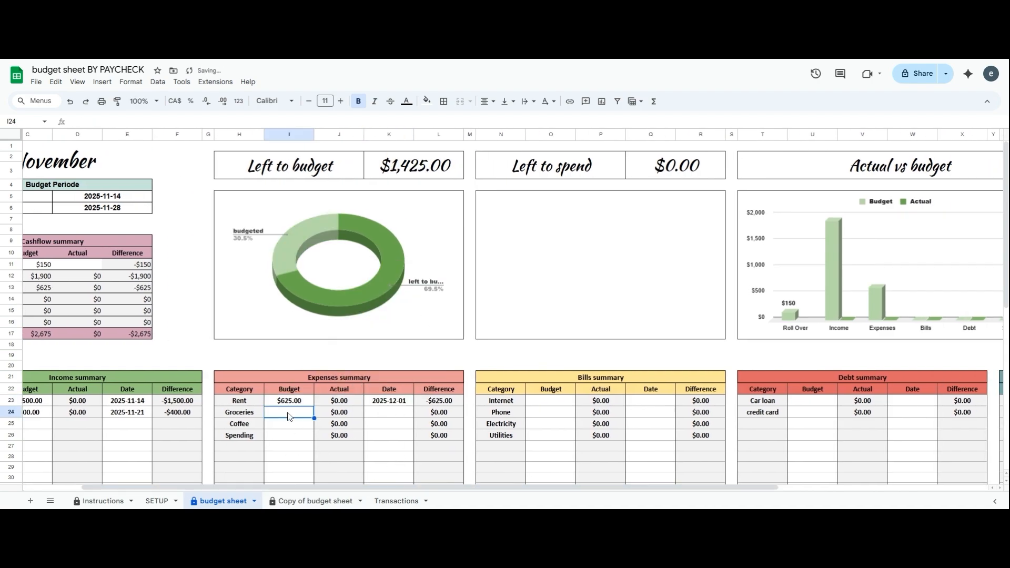
{"action": "type", "text": "200"}
{"action": "left_click", "coordinate": [378, 415]}
{"action": "left_click", "coordinate": [289, 424]}
{"action": "type", "text": "50"}
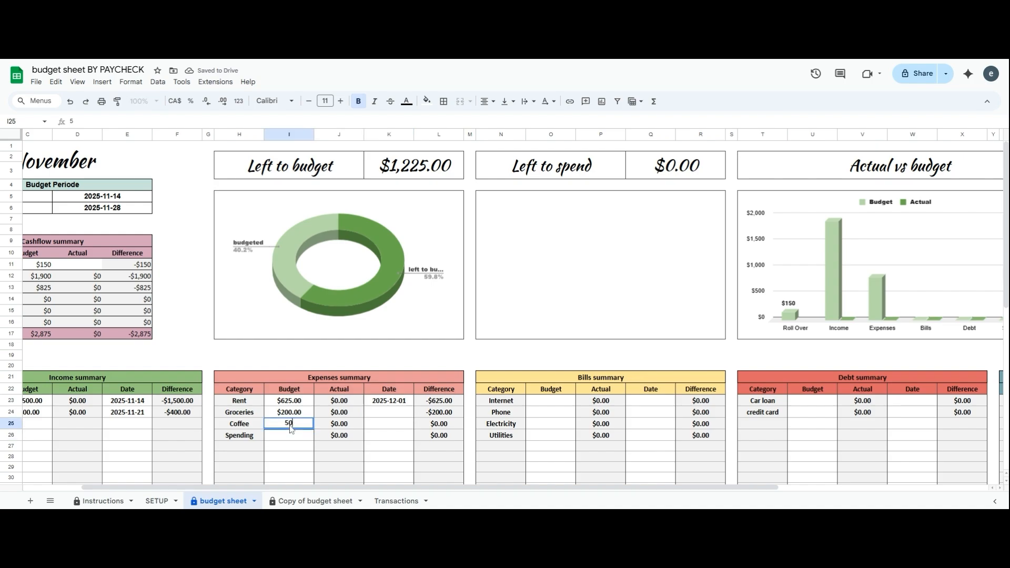
{"action": "key", "text": "Return"}
{"action": "type", "text": "100"}
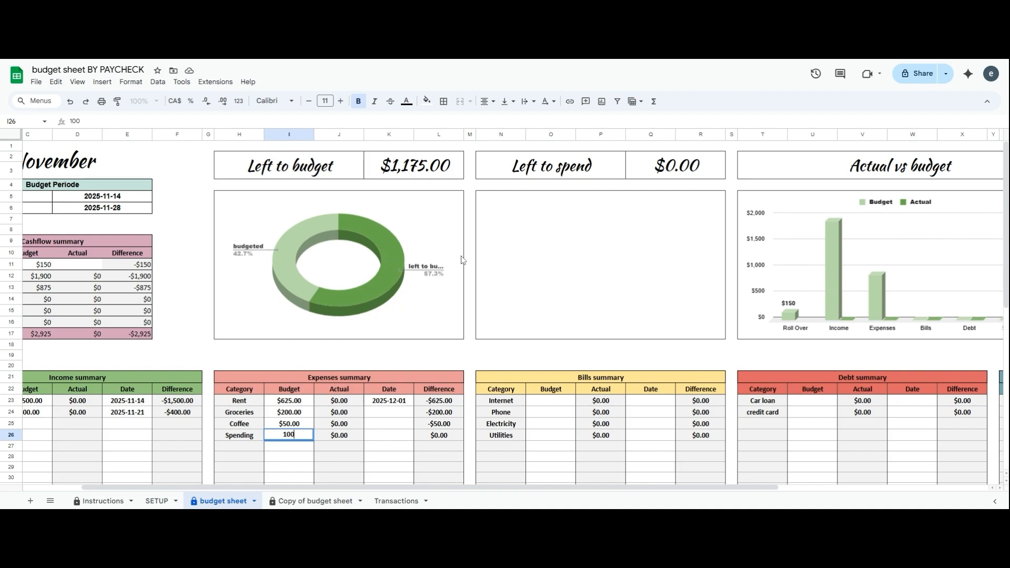
Widen the donut chart slightly to the right
{"action": "left_click", "coordinate": [363, 300]}
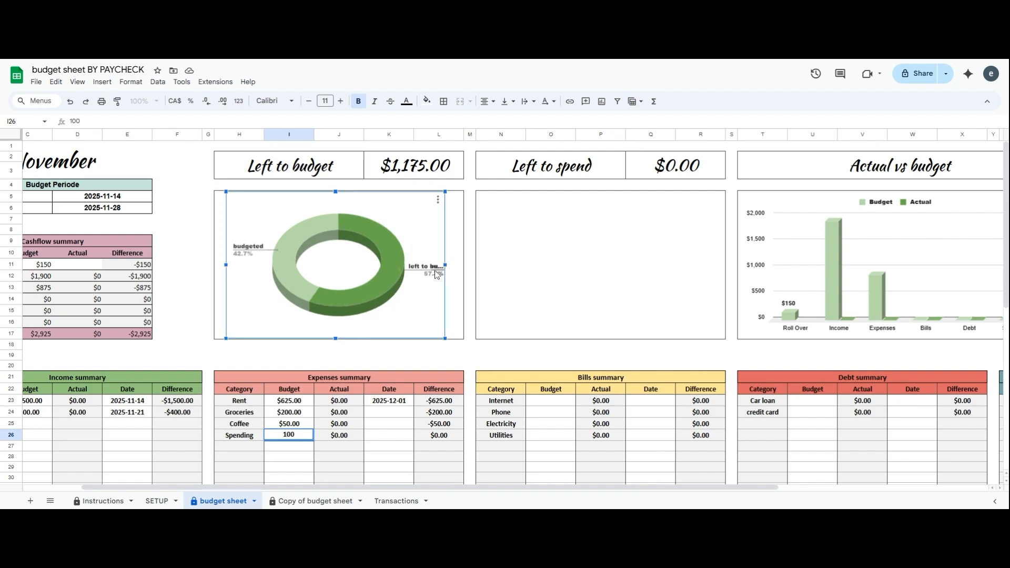
{"action": "left_click_drag", "start_coordinate": [444, 264], "coordinate": [447, 264]}
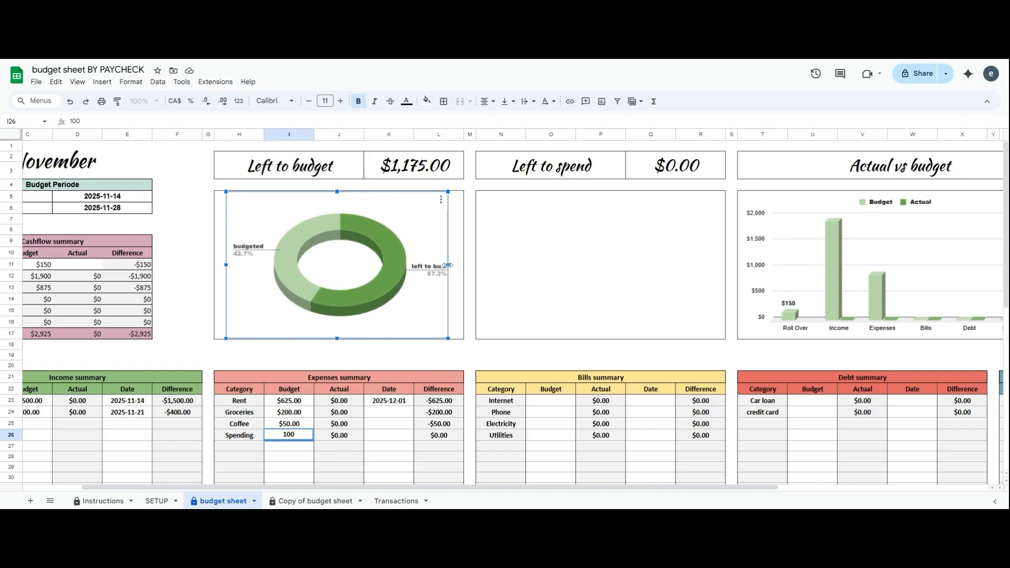
{"action": "left_click", "coordinate": [418, 357]}
{"action": "left_click", "coordinate": [433, 281]}
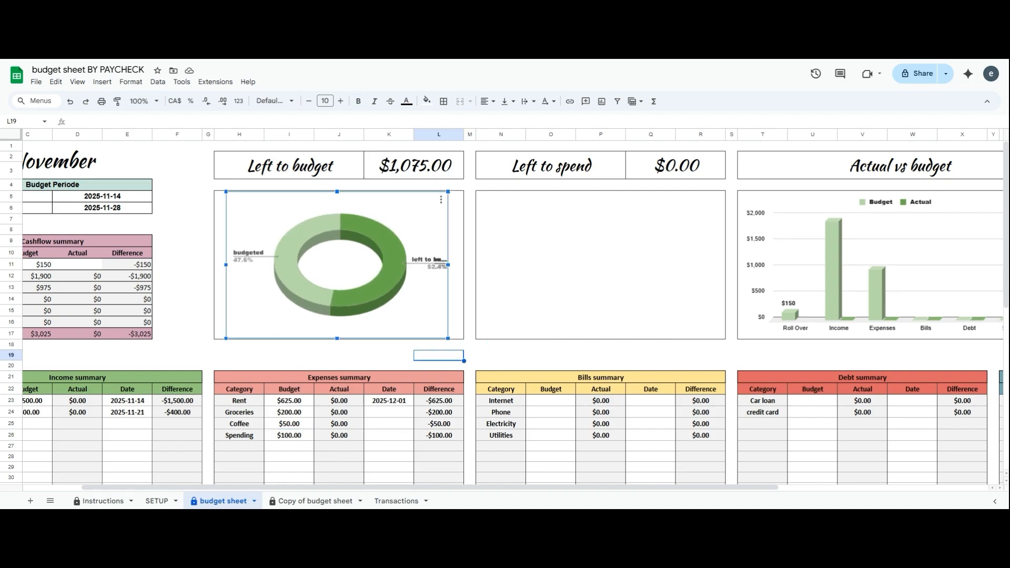
Budget the bills: Internet $32, Phone $18, Electricity $20, Utilities $15
{"action": "scroll", "coordinate": [400, 440], "scroll_direction": "right", "scroll_amount": 3}
{"action": "left_click", "coordinate": [404, 400]}
{"action": "type", "text": "32"}
{"action": "key", "text": "Return"}
{"action": "type", "text": "18"}
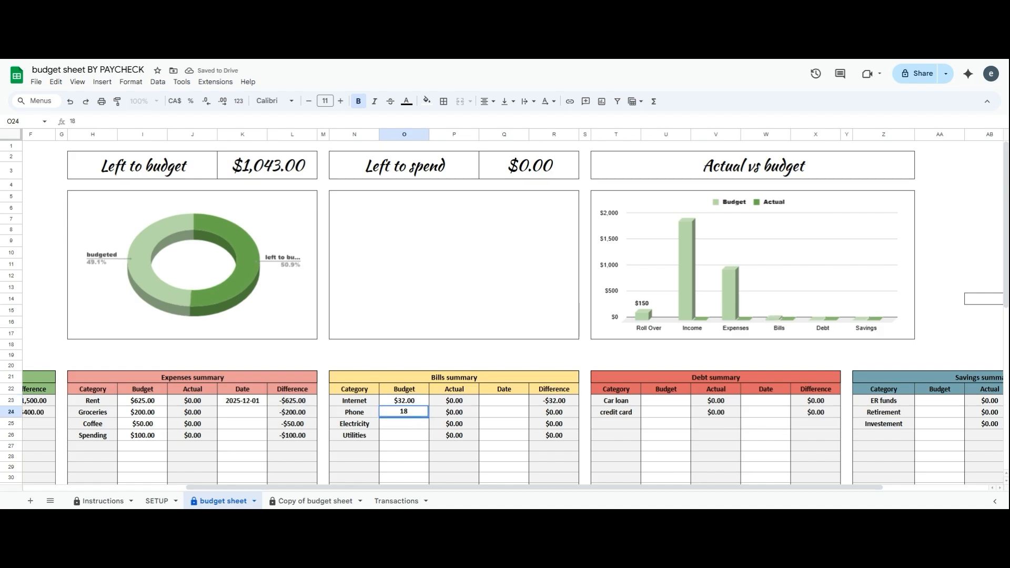
{"action": "key", "text": "Return"}
{"action": "type", "text": "20"}
{"action": "key", "text": "Return"}
{"action": "type", "text": "15"}
Budget the debts: Car loan $150 and credit card $200
{"action": "left_click", "coordinate": [665, 400]}
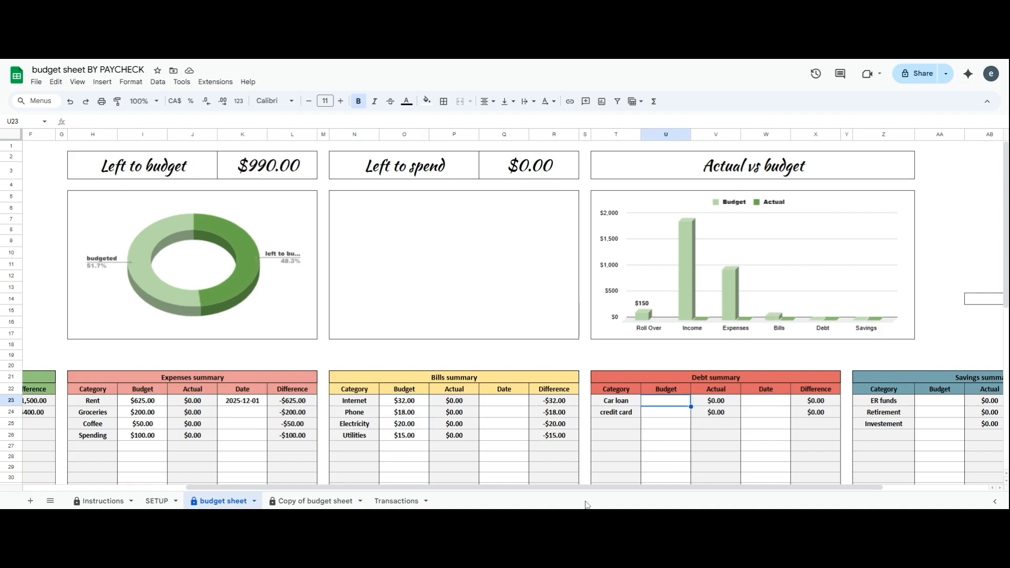
{"action": "type", "text": "150"}
{"action": "key", "text": "Return"}
{"action": "type", "text": "200"}
{"action": "scroll", "coordinate": [629, 407], "scroll_direction": "right", "scroll_amount": 3}
Set the Internet bill due date to 2025-11-30
{"action": "key", "text": "Return"}
{"action": "key", "text": "Return"}
{"action": "key", "text": "Return"}
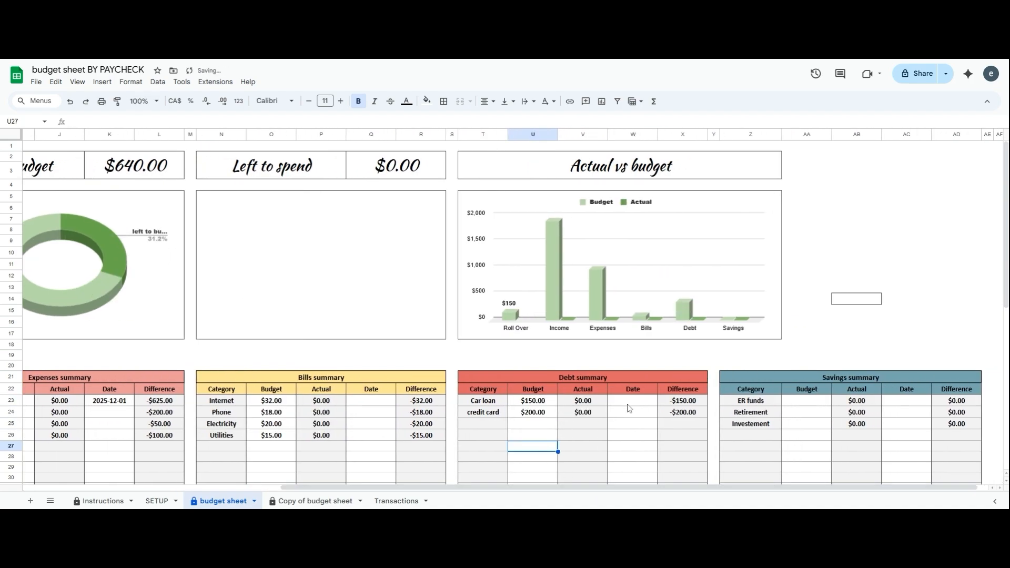
{"action": "left_click", "coordinate": [364, 405]}
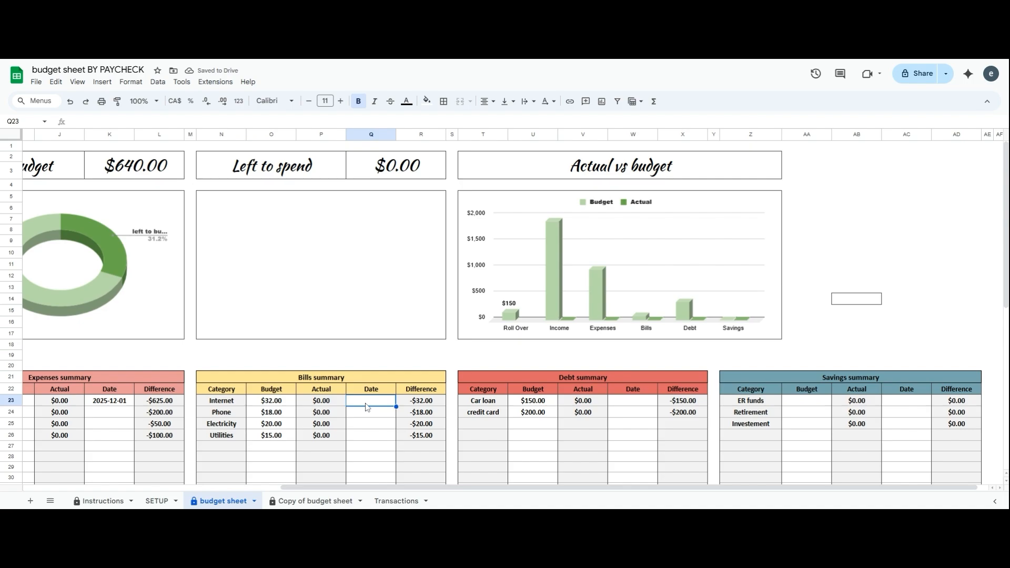
{"action": "double_click", "coordinate": [366, 406]}
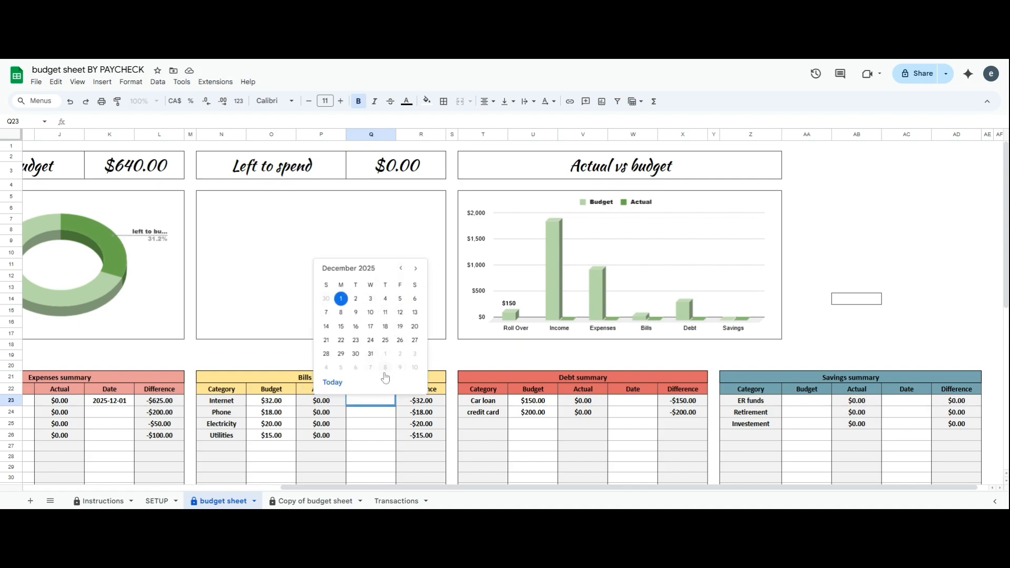
{"action": "left_click", "coordinate": [403, 269]}
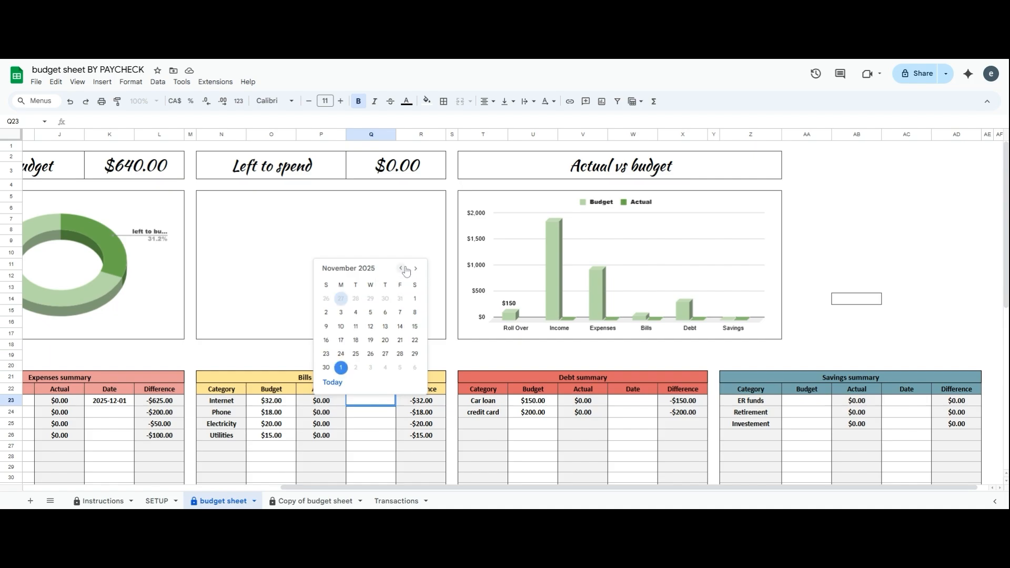
{"action": "left_click", "coordinate": [326, 367]}
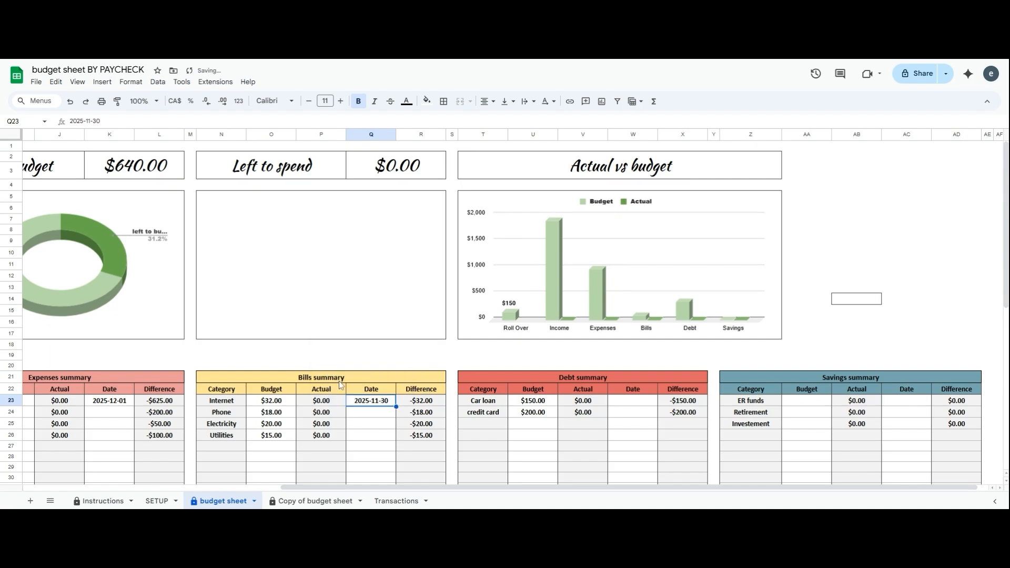
Budget $240 for ER funds, $200 for Retirement and $200 for Investement savings
{"action": "type", "text": "240"}
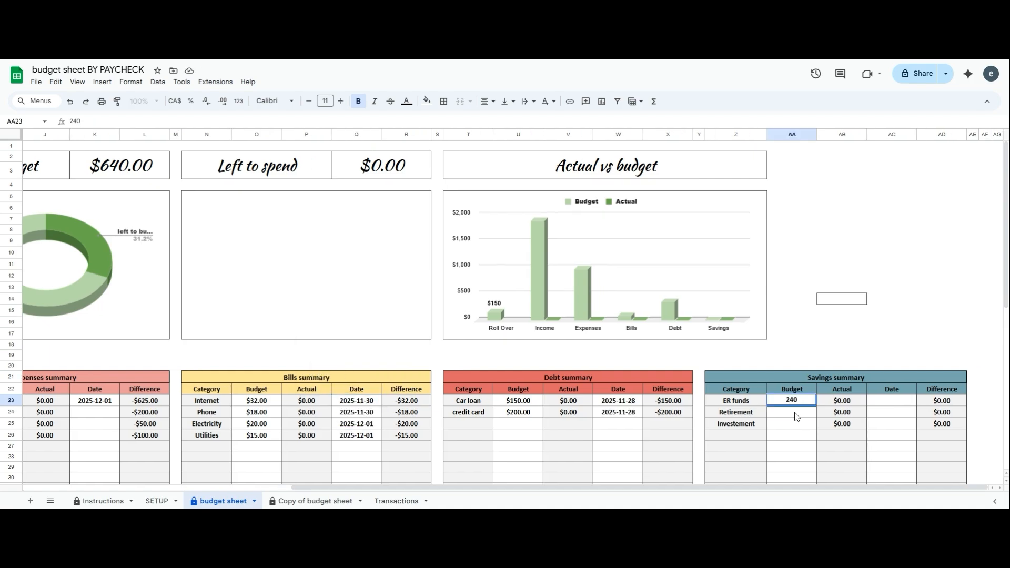
{"action": "left_click", "coordinate": [794, 413]}
{"action": "type", "text": "200"}
{"action": "left_click", "coordinate": [800, 425]}
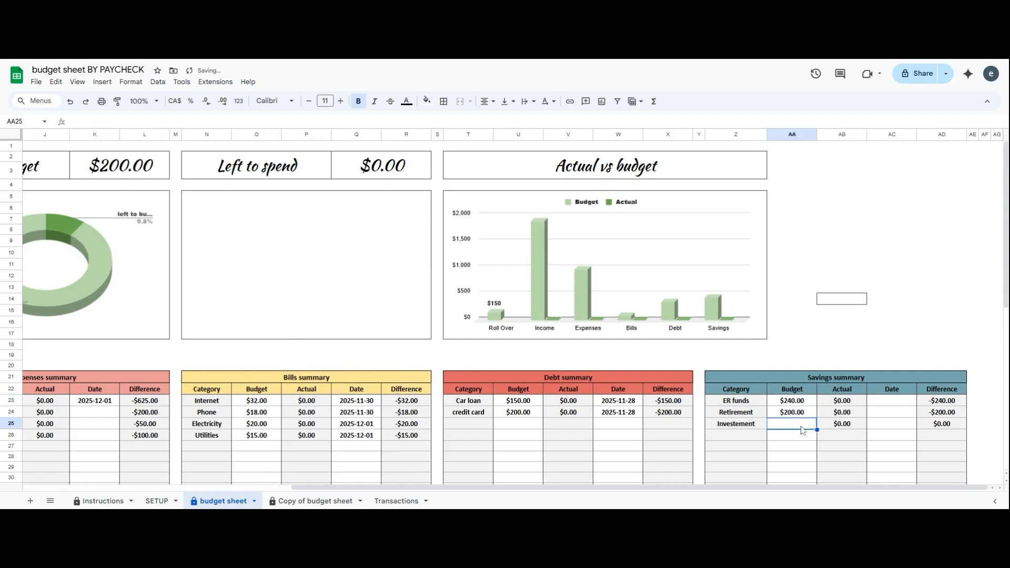
{"action": "type", "text": "200"}
{"action": "left_click", "coordinate": [800, 447]}
{"action": "scroll", "coordinate": [800, 446], "scroll_direction": "left", "scroll_amount": 5}
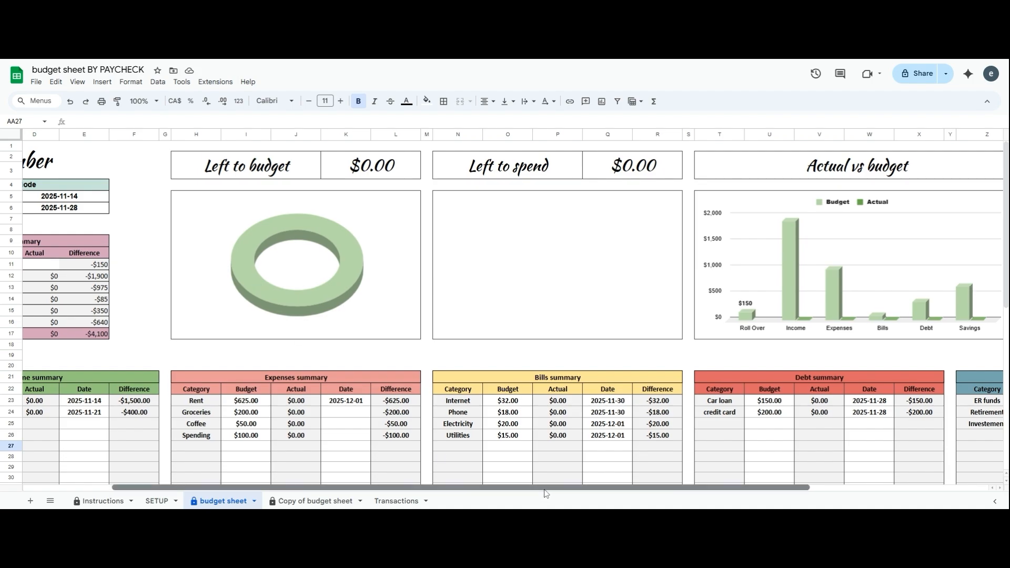
{"action": "scroll", "coordinate": [541, 490], "scroll_direction": "left", "scroll_amount": 3}
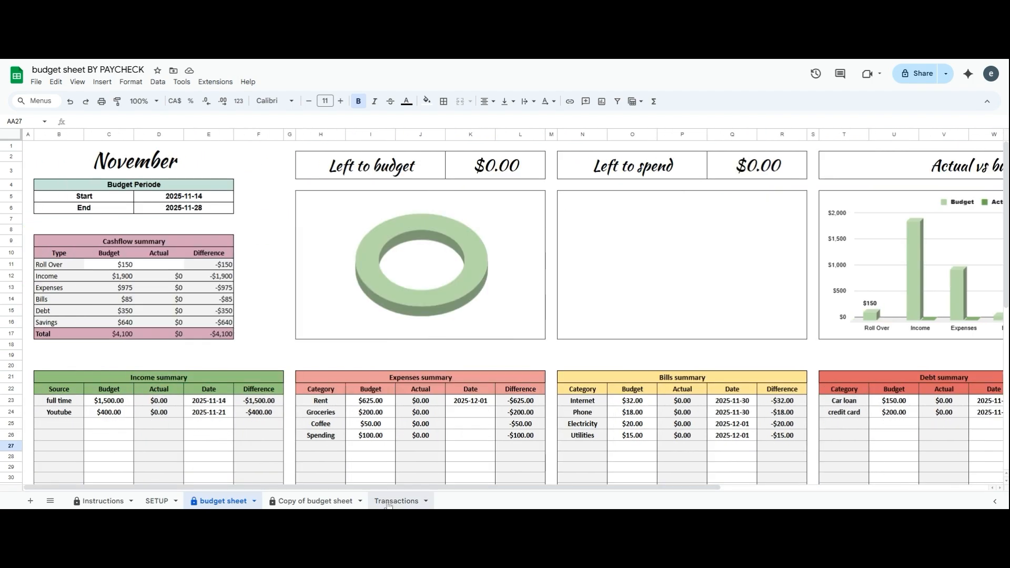
Duplicate the November budget sheet and open the new copy
{"action": "right_click", "coordinate": [225, 504]}
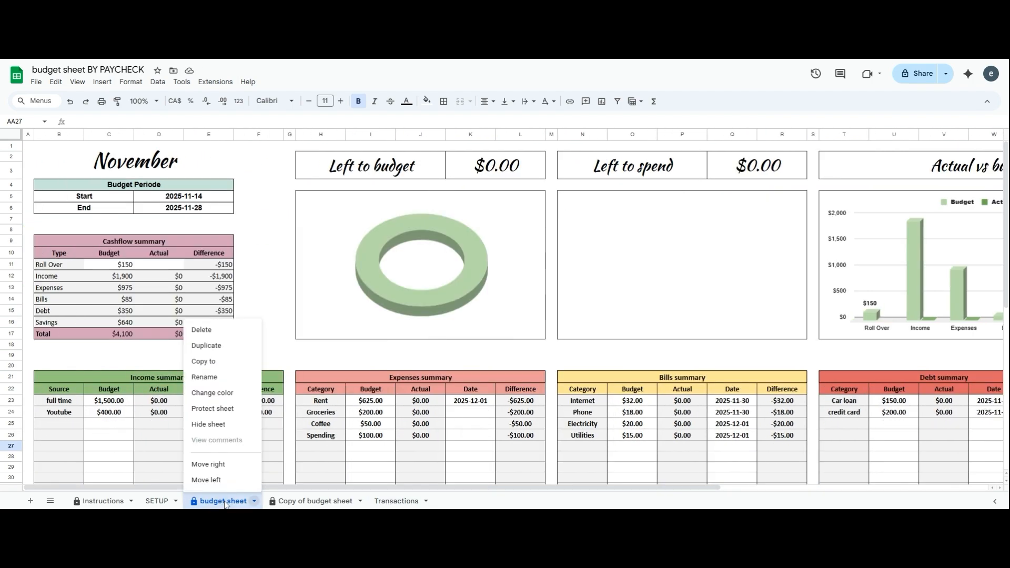
{"action": "left_click", "coordinate": [206, 346]}
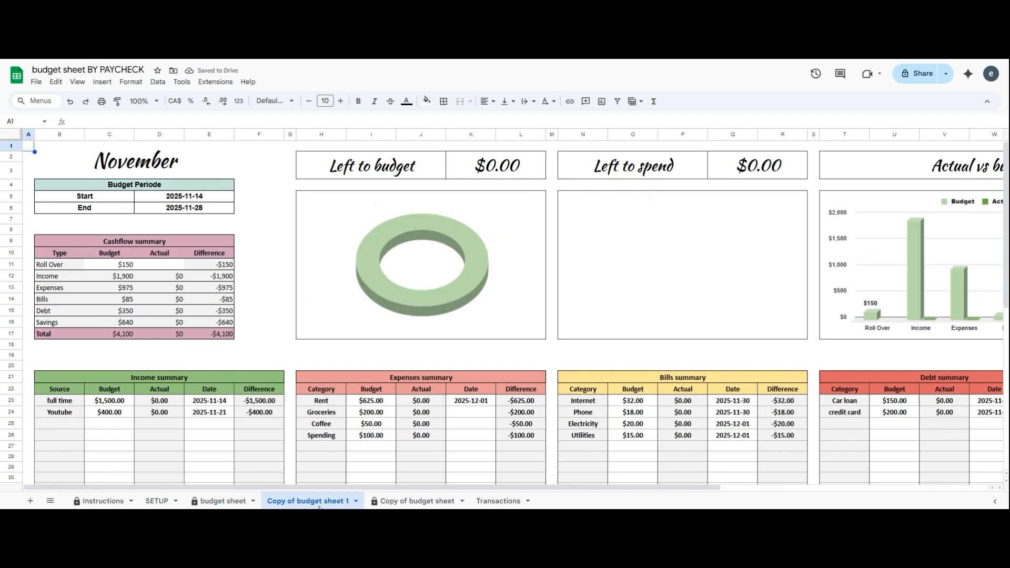
{"action": "left_click", "coordinate": [222, 500]}
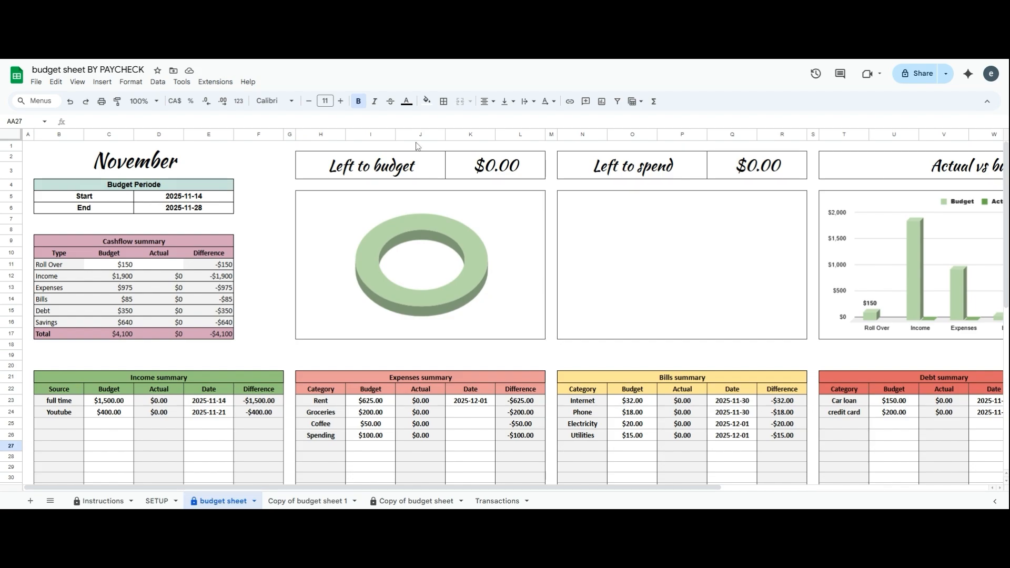
{"action": "left_click", "coordinate": [299, 502]}
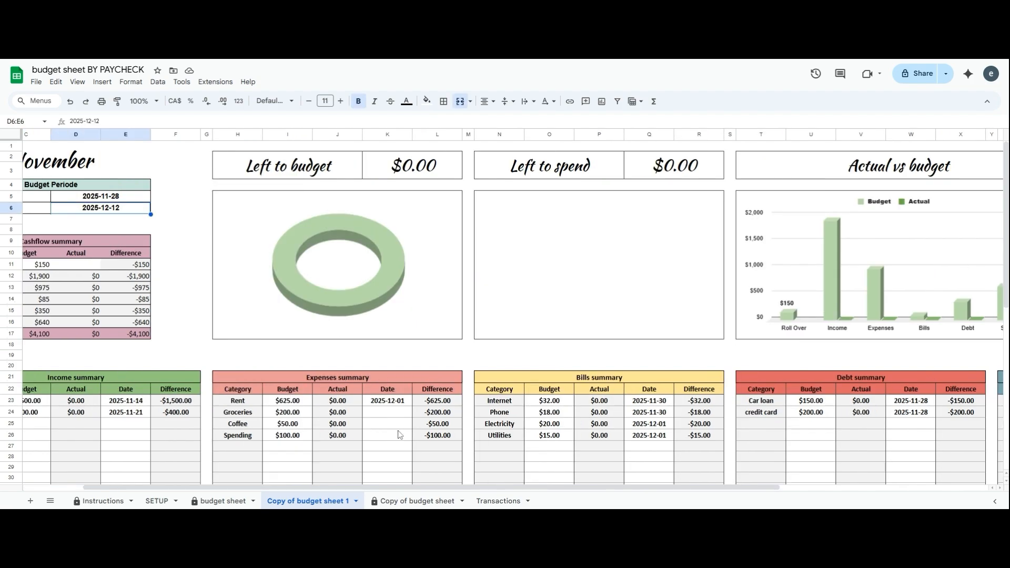
Compare the budget sheet copies, then settle on the Transactions log's first date cell
{"action": "scroll", "coordinate": [457, 492], "scroll_direction": "left", "scroll_amount": 3}
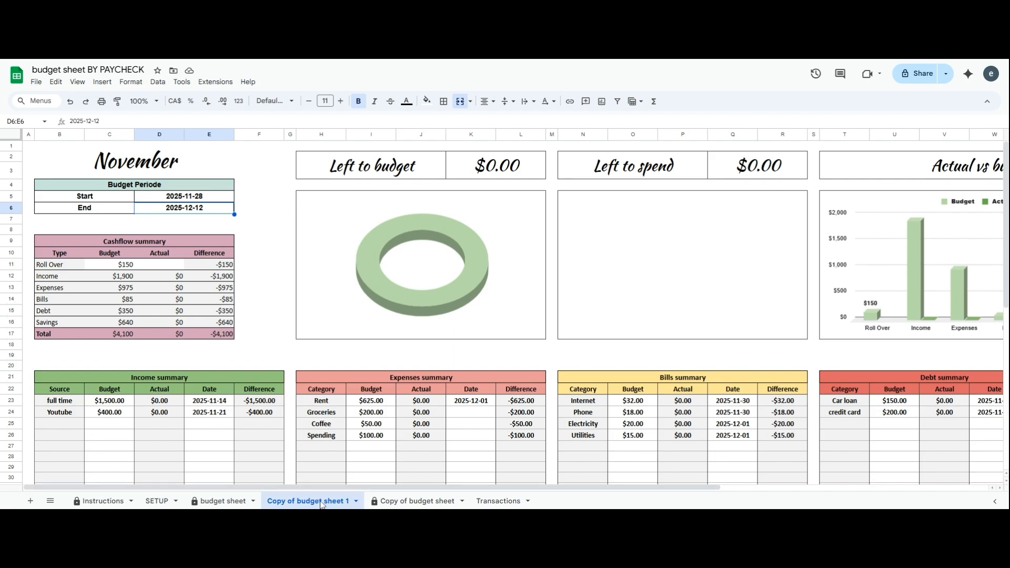
{"action": "left_click", "coordinate": [436, 506]}
{"action": "left_click", "coordinate": [329, 504]}
{"action": "left_click", "coordinate": [510, 504]}
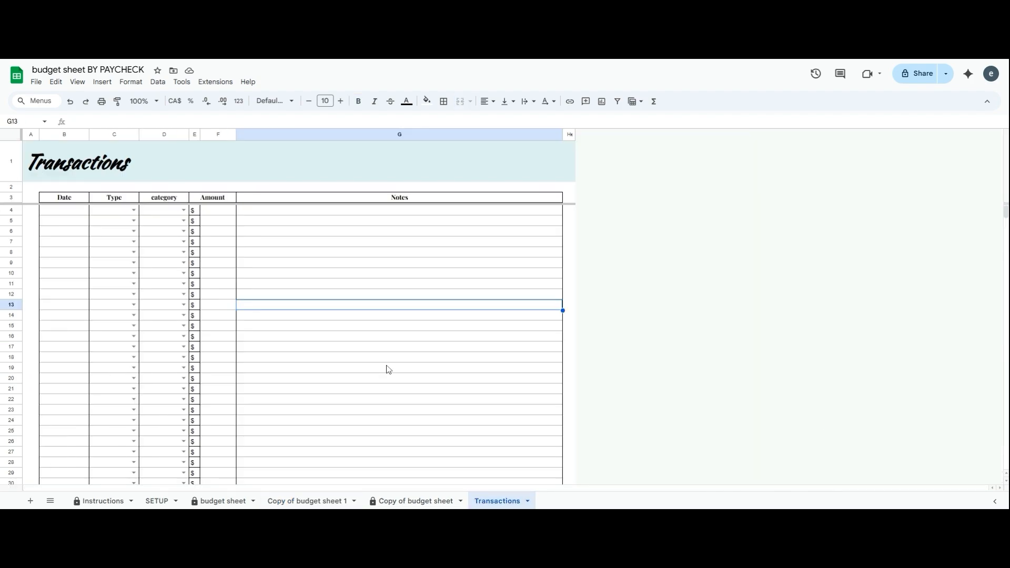
{"action": "scroll", "coordinate": [385, 361], "scroll_direction": "down", "scroll_amount": 7}
{"action": "scroll", "coordinate": [385, 368], "scroll_direction": "up", "scroll_amount": 7}
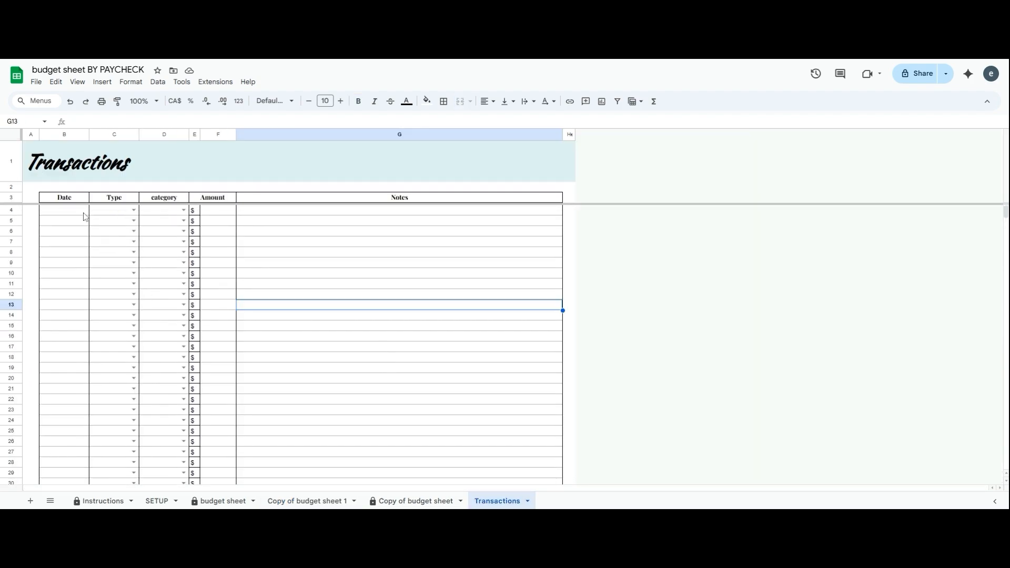
{"action": "left_click", "coordinate": [205, 504]}
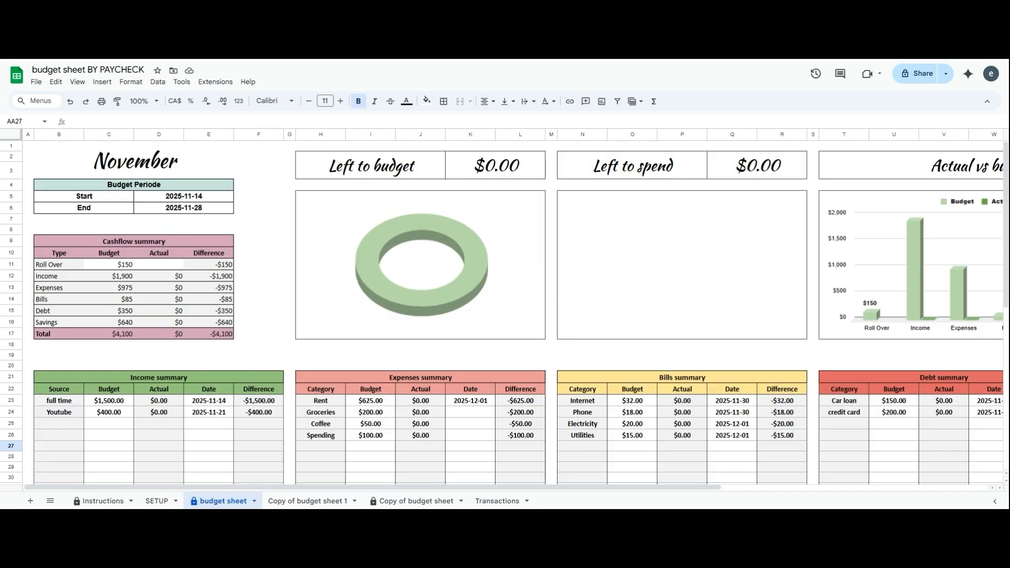
{"action": "left_click", "coordinate": [430, 502]}
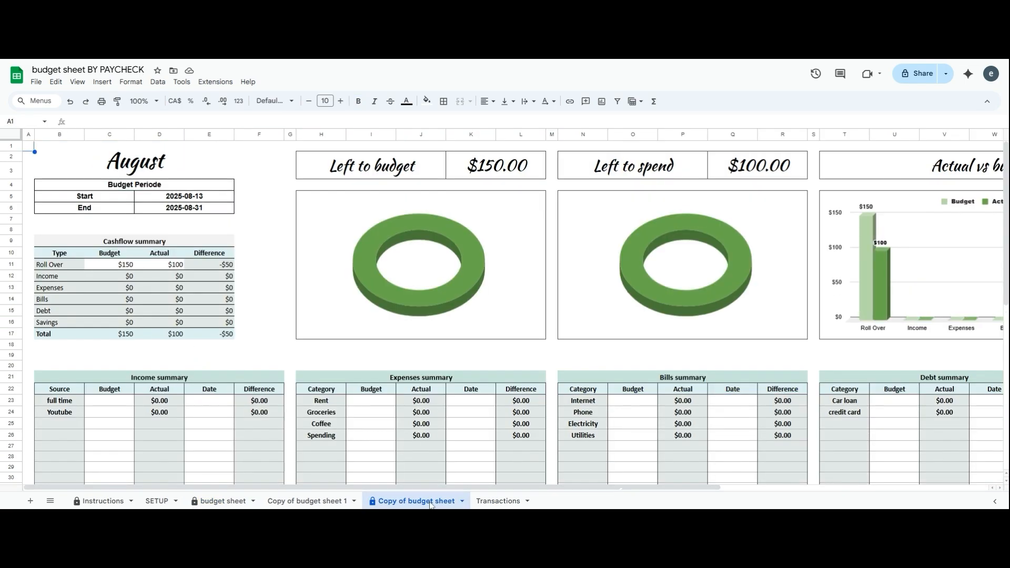
{"action": "left_click", "coordinate": [497, 501]}
{"action": "double_click", "coordinate": [72, 210]}
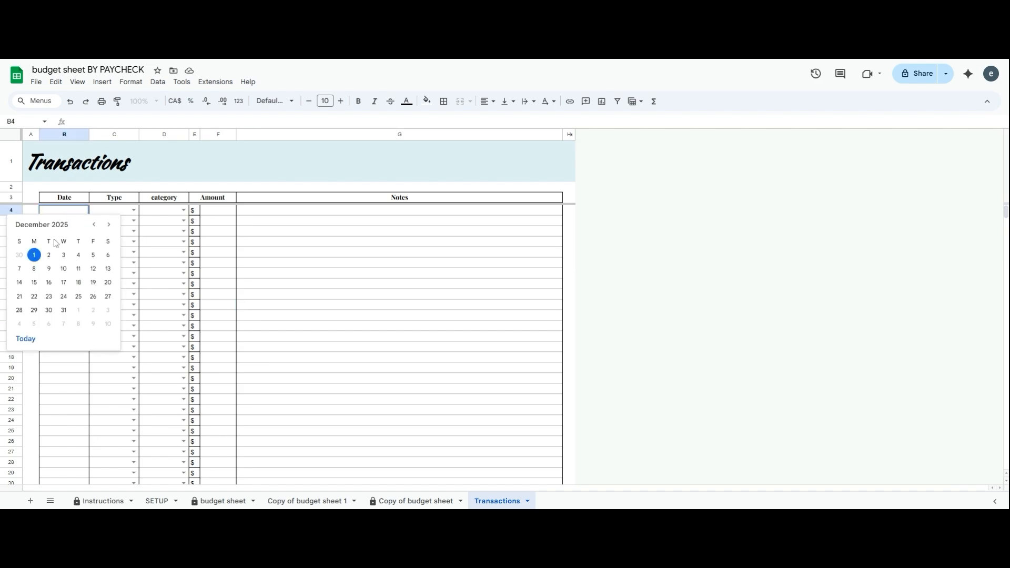
Log a November 14 Income transaction, category full time, for 1560
{"action": "left_click", "coordinate": [96, 225]}
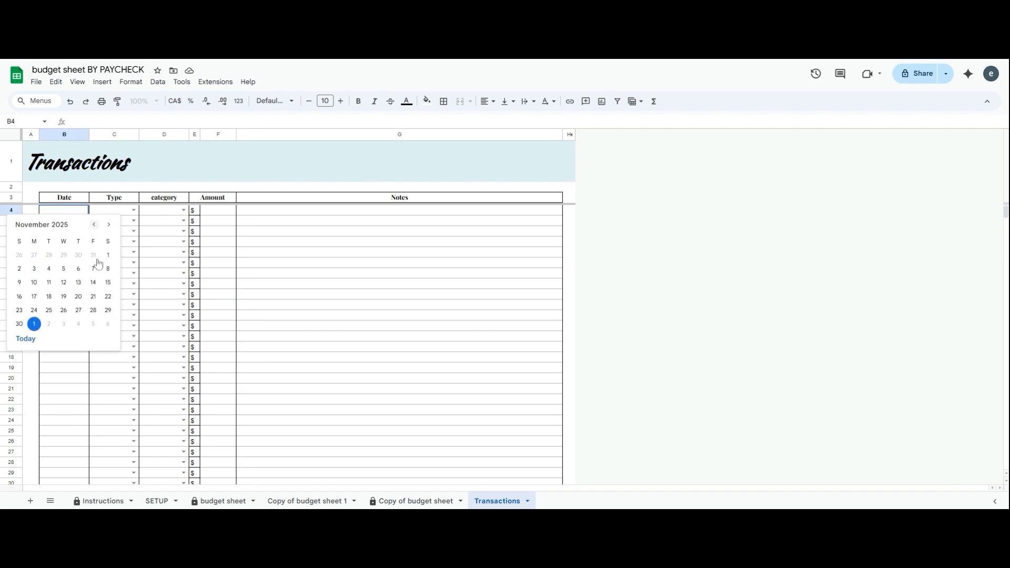
{"action": "left_click", "coordinate": [93, 282]}
{"action": "left_click", "coordinate": [134, 210]}
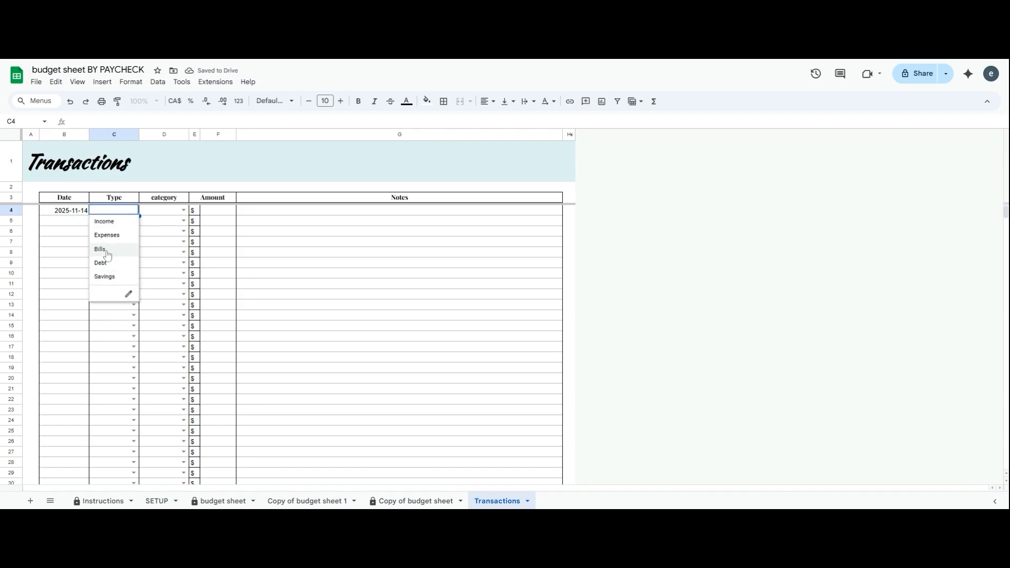
{"action": "left_click", "coordinate": [105, 221]}
{"action": "left_click", "coordinate": [184, 210]}
{"action": "left_click", "coordinate": [155, 221]}
{"action": "left_click", "coordinate": [218, 210]}
{"action": "type", "text": "1560"}
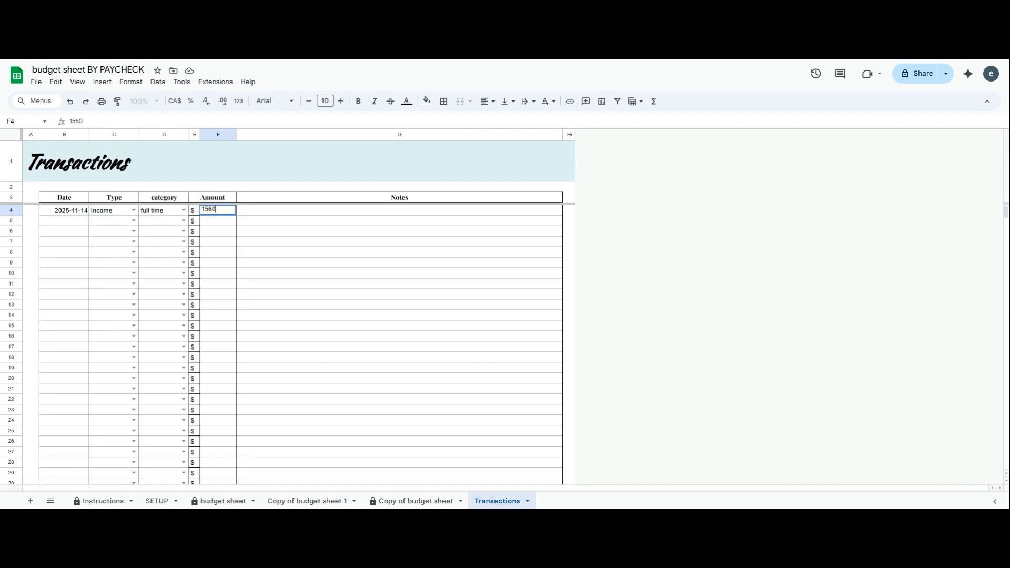
{"action": "key", "text": "Return"}
Log a November 19 Expenses transaction for Groceries of 120 in row 5
{"action": "left_click", "coordinate": [68, 217]}
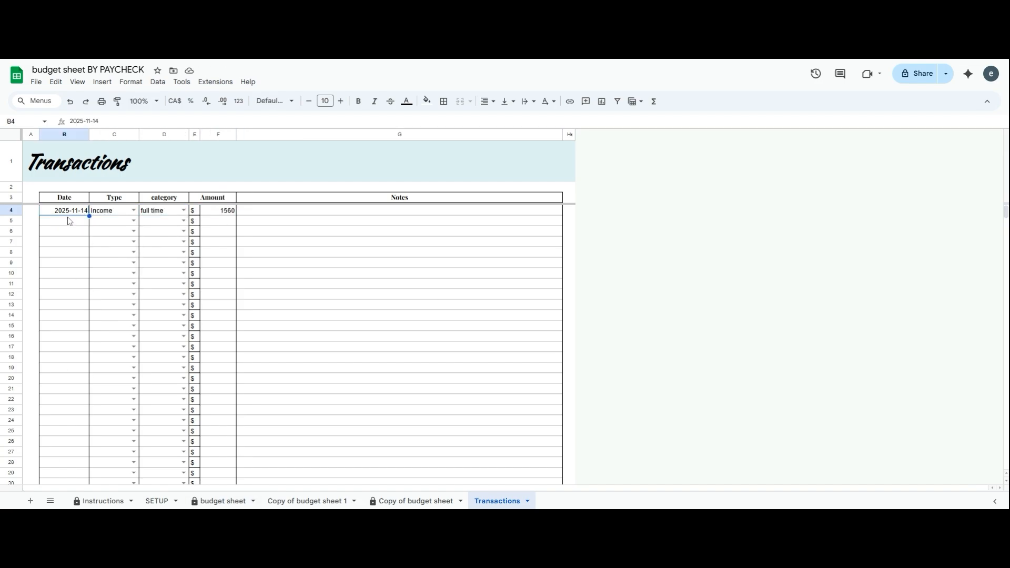
{"action": "double_click", "coordinate": [67, 222]}
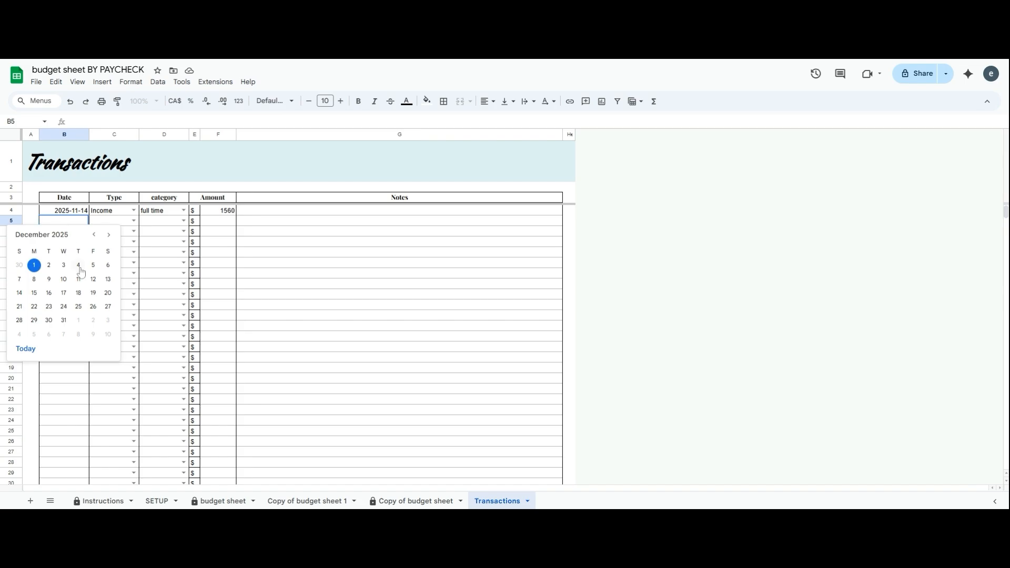
{"action": "left_click", "coordinate": [94, 234]}
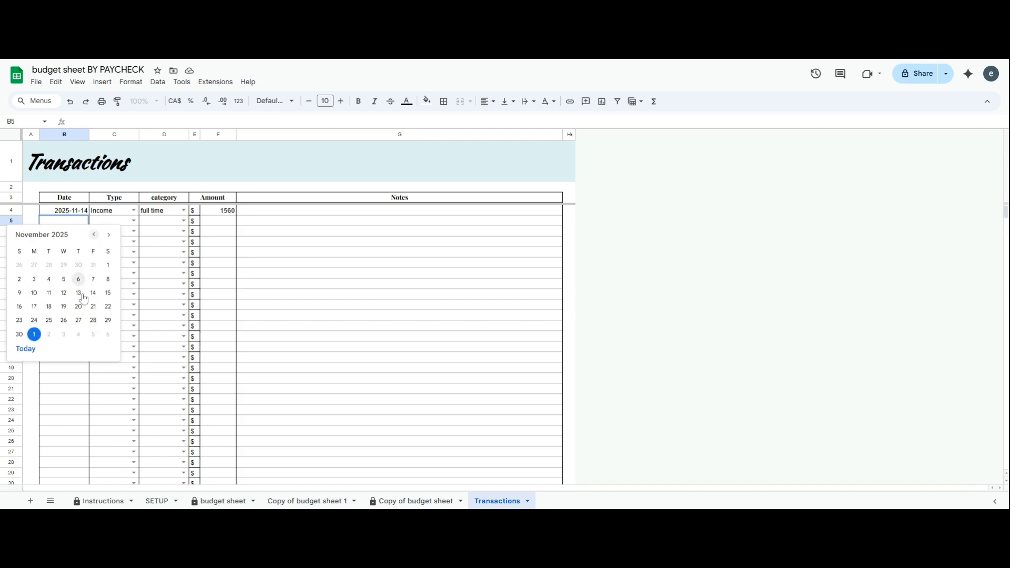
{"action": "left_click", "coordinate": [64, 307]}
{"action": "left_click", "coordinate": [134, 221]}
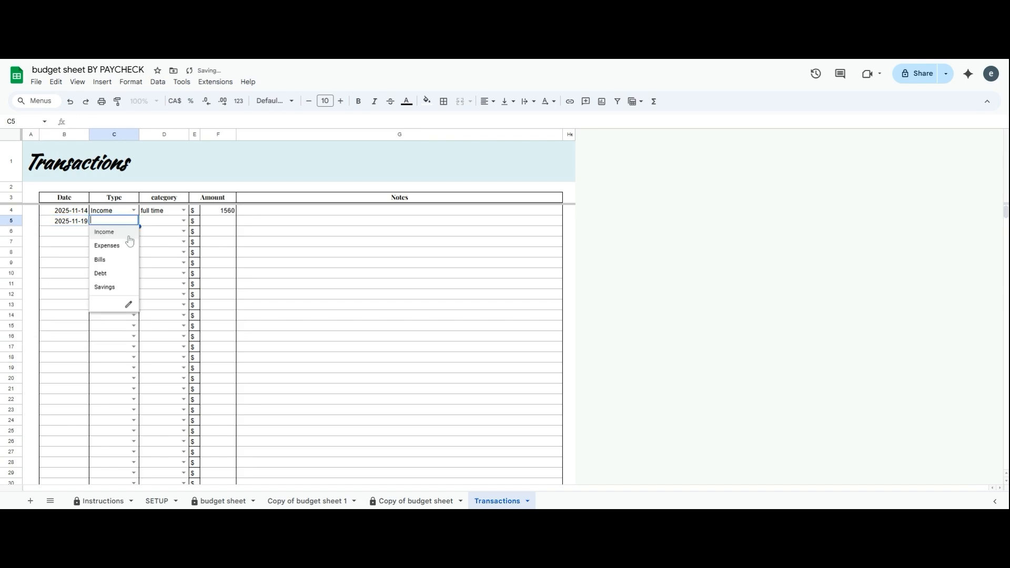
{"action": "left_click", "coordinate": [117, 247]}
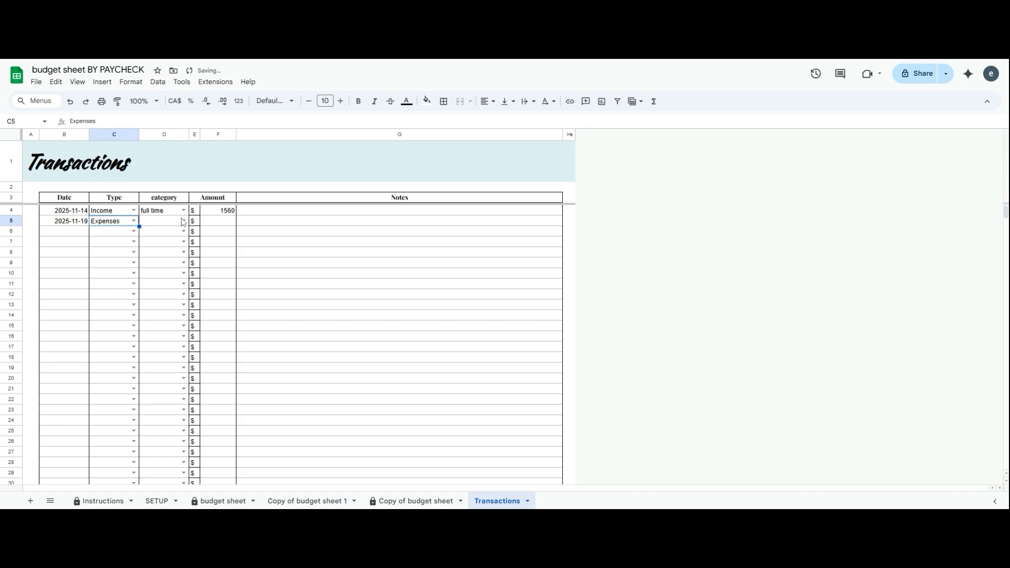
{"action": "left_click", "coordinate": [183, 221]}
{"action": "left_click", "coordinate": [160, 246]}
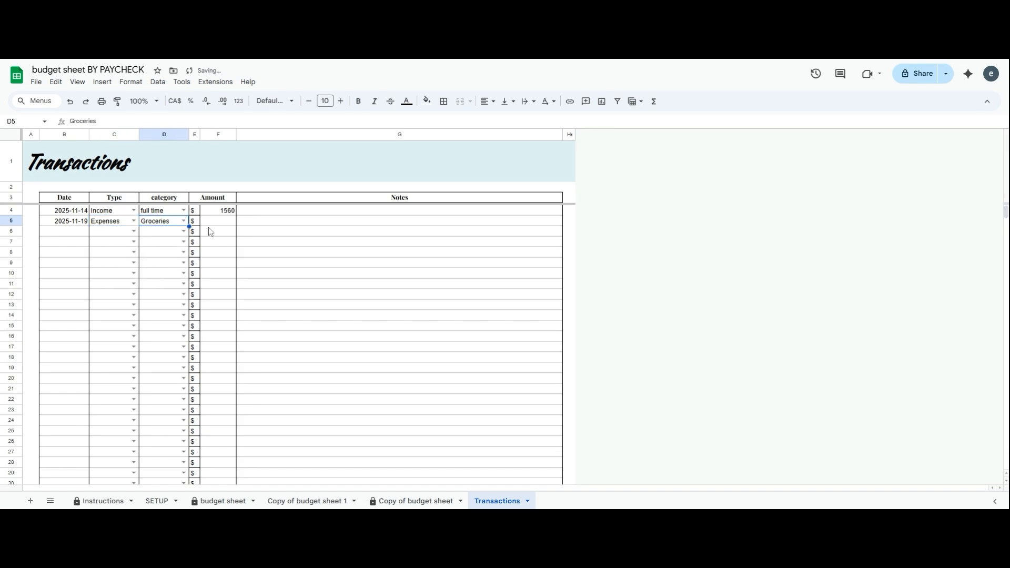
{"action": "left_click", "coordinate": [221, 225]}
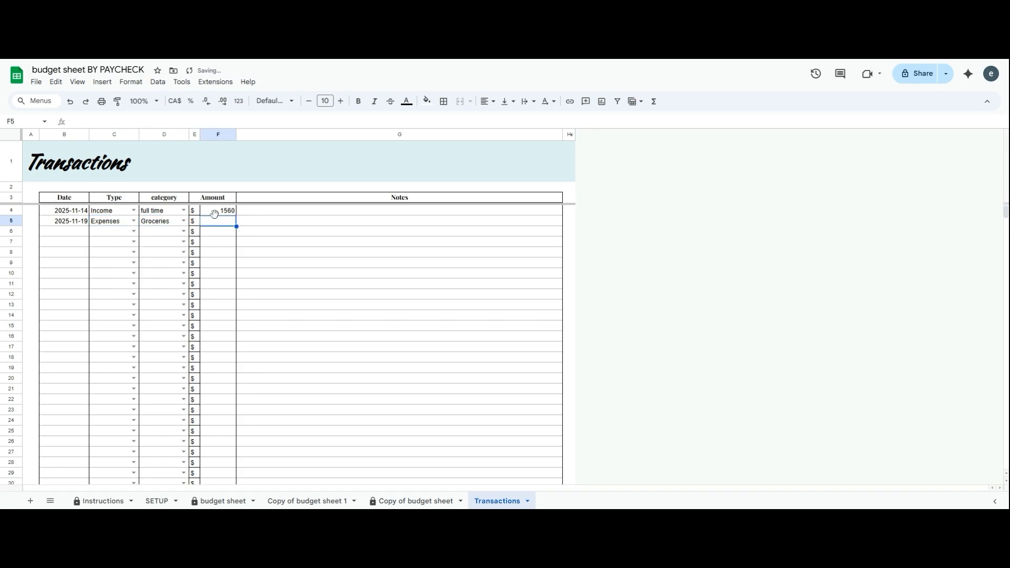
{"action": "type", "text": "120"}
{"action": "left_click", "coordinate": [268, 262]}
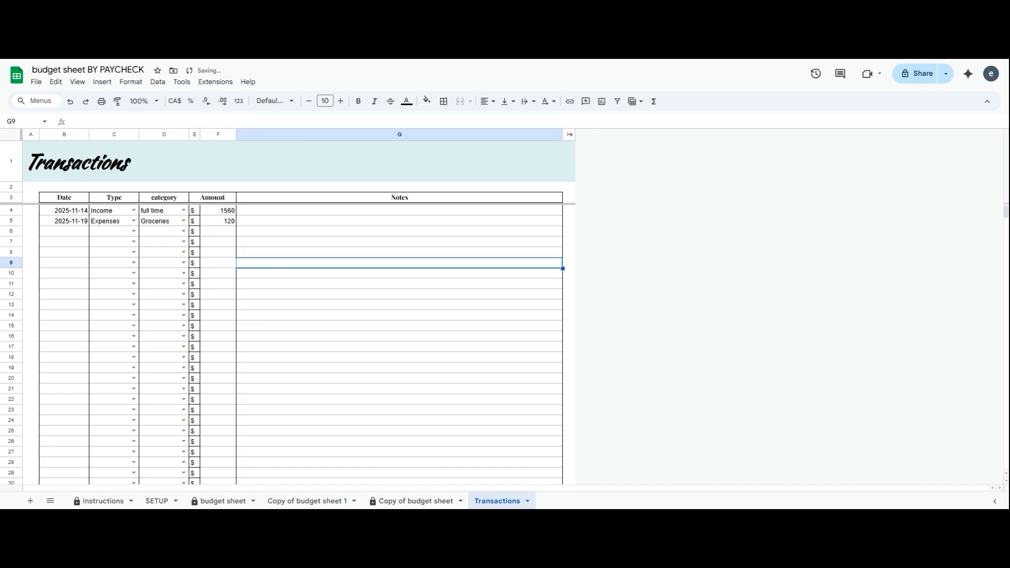
Log a November 26 Expenses transaction for Rent of 625 in row 6
{"action": "double_click", "coordinate": [82, 232]}
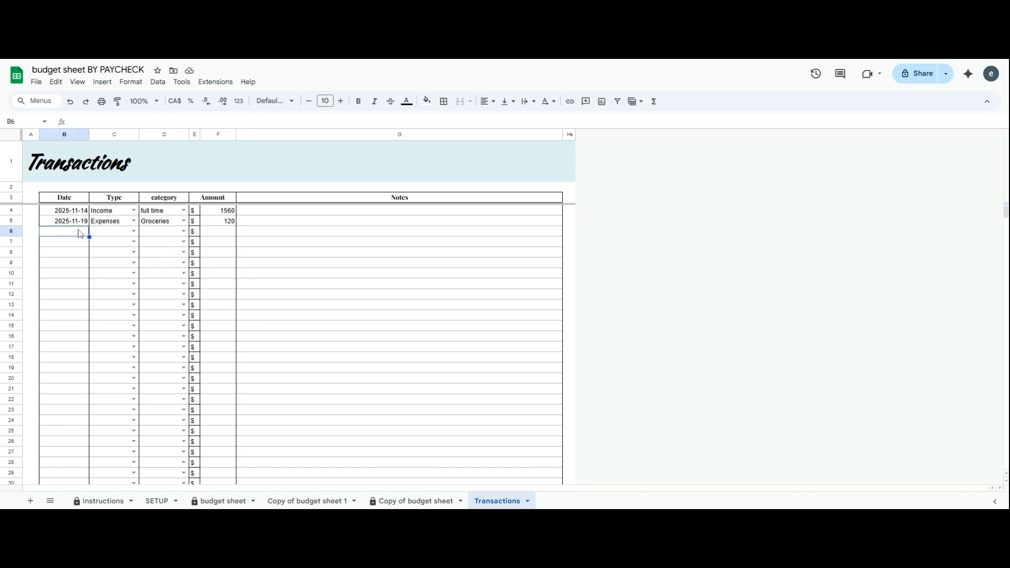
{"action": "left_click", "coordinate": [94, 246]}
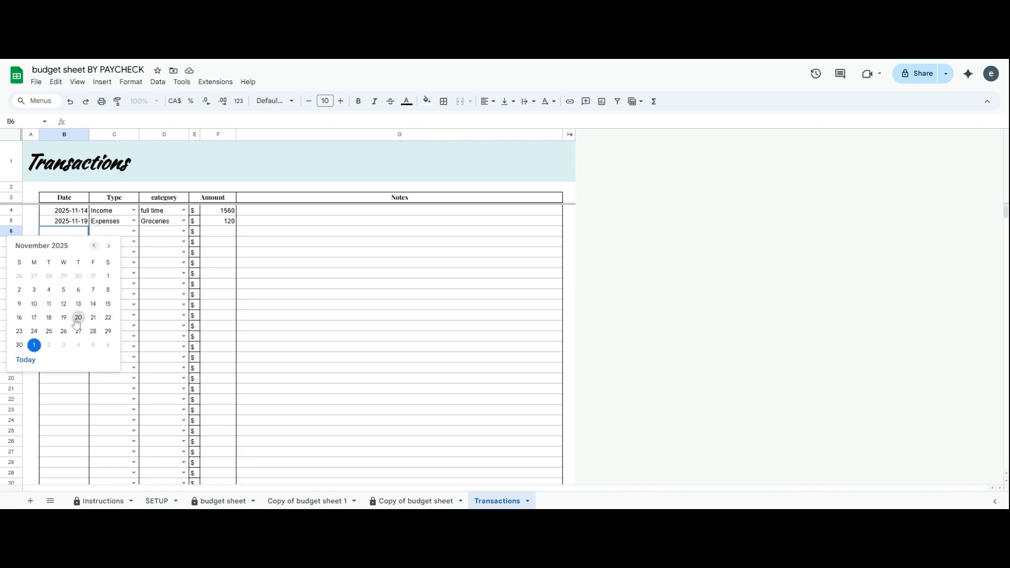
{"action": "left_click", "coordinate": [64, 331]}
{"action": "left_click", "coordinate": [113, 231]}
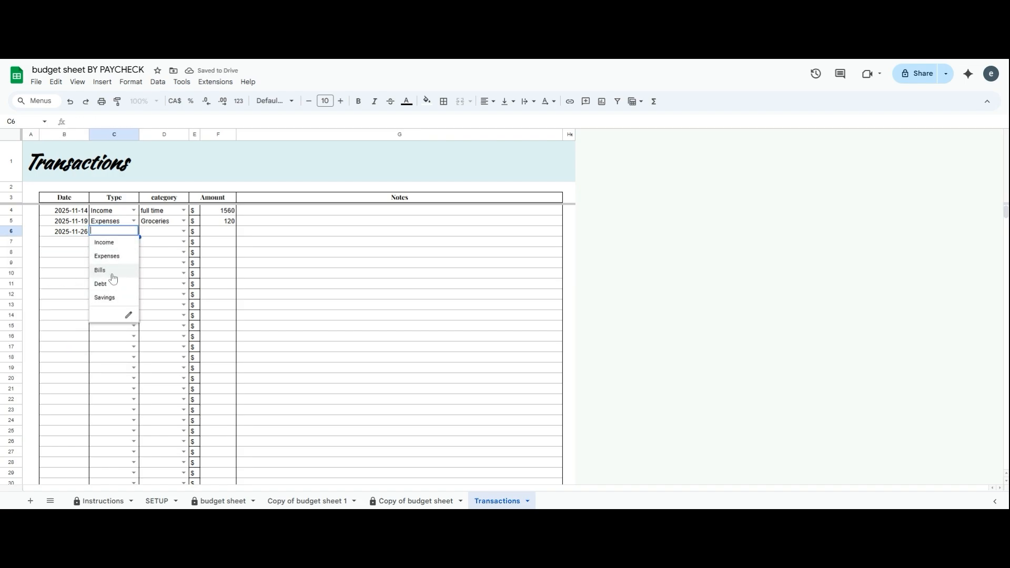
{"action": "left_click", "coordinate": [107, 254]}
{"action": "left_click", "coordinate": [163, 232]}
{"action": "left_click", "coordinate": [153, 242]}
{"action": "left_click", "coordinate": [220, 233]}
{"action": "type", "text": "625"}
{"action": "key", "text": "Return"}
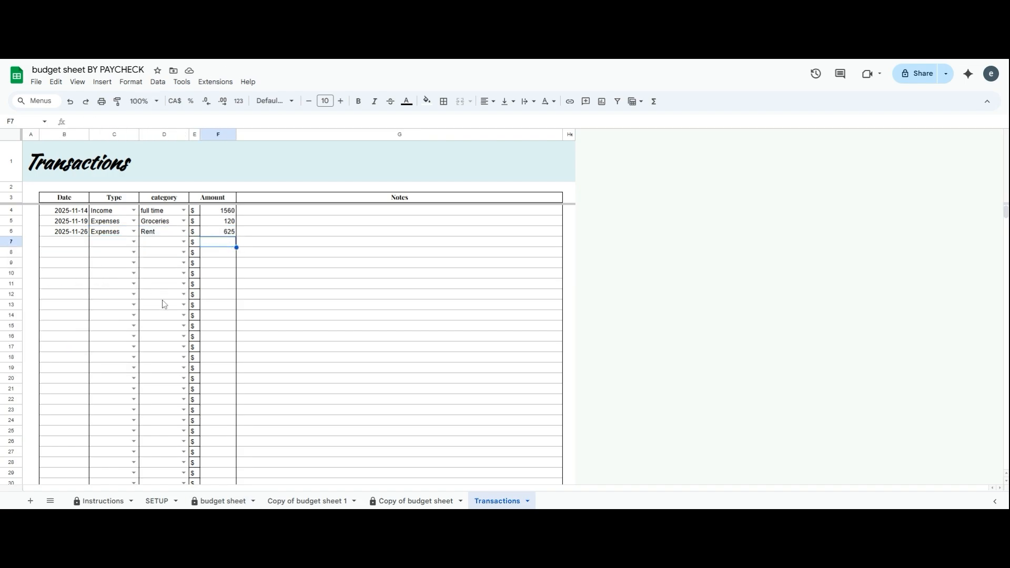
Fill in the Car loan debt entry in row 9 and the ER funds savings entry in row 10
{"action": "double_click", "coordinate": [81, 234]}
{"action": "left_click", "coordinate": [150, 266]}
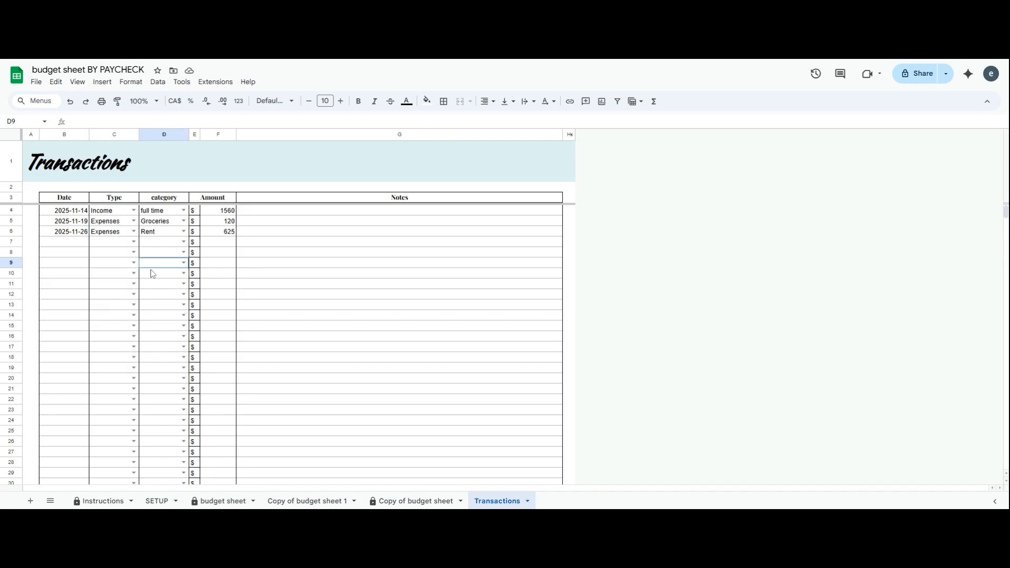
{"action": "left_click", "coordinate": [74, 242]}
{"action": "double_click", "coordinate": [77, 246]}
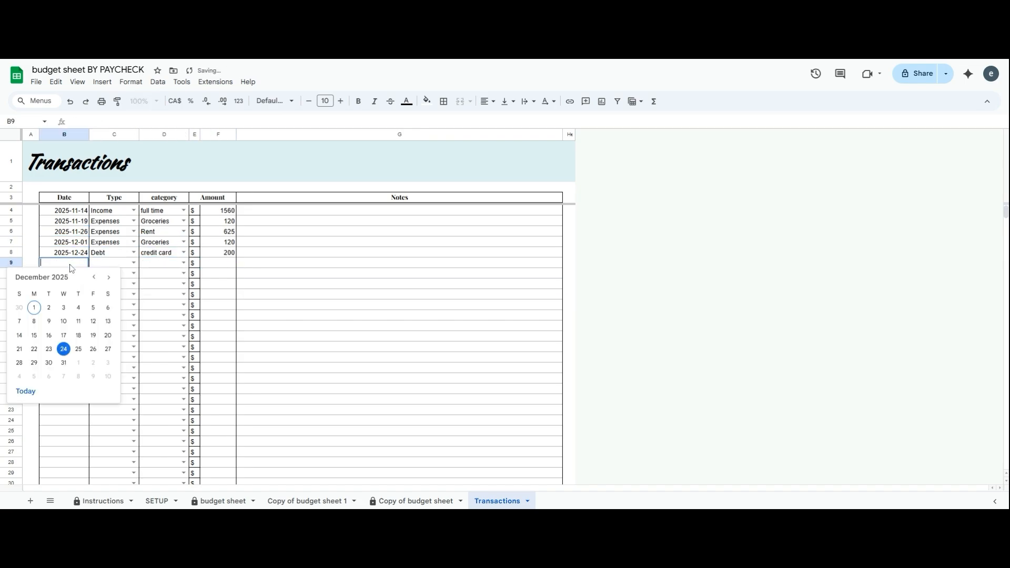
{"action": "left_click", "coordinate": [113, 263]}
{"action": "left_click", "coordinate": [100, 316]}
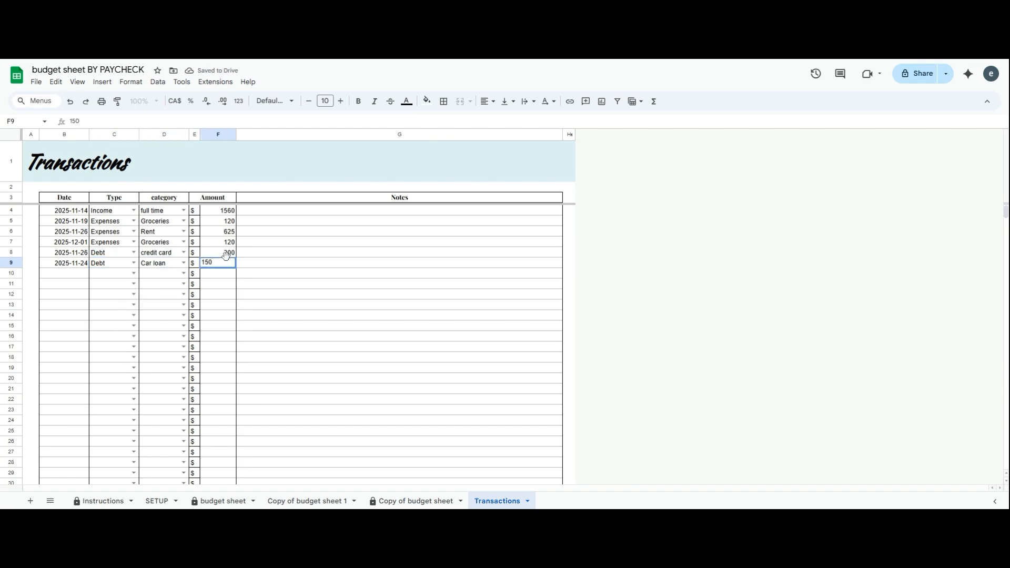
{"action": "left_click", "coordinate": [77, 286]}
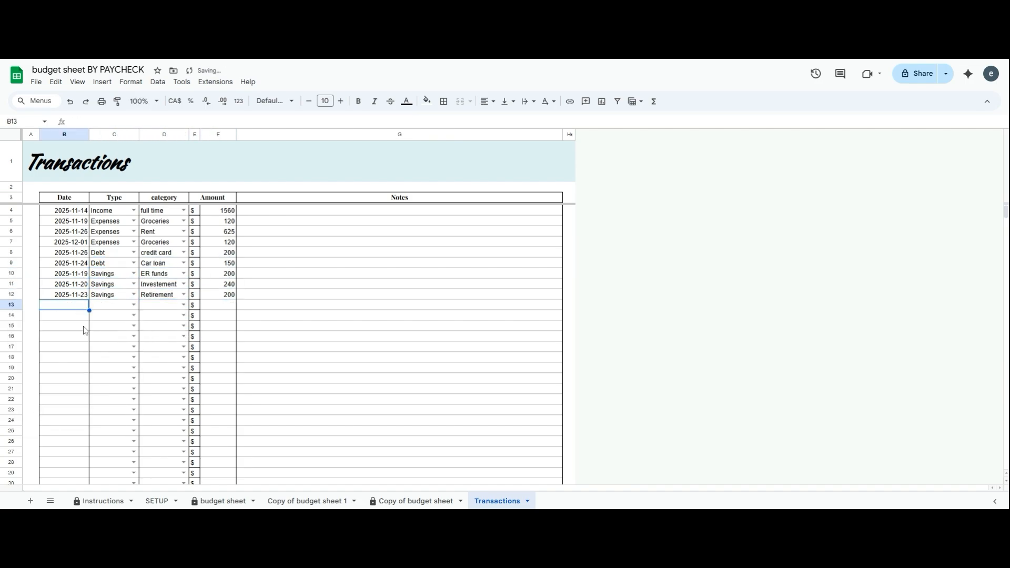
Start a Bills entry in row 13 and switch to the budget sheet dashboard
{"action": "left_click", "coordinate": [113, 305]}
{"action": "left_click", "coordinate": [102, 345]}
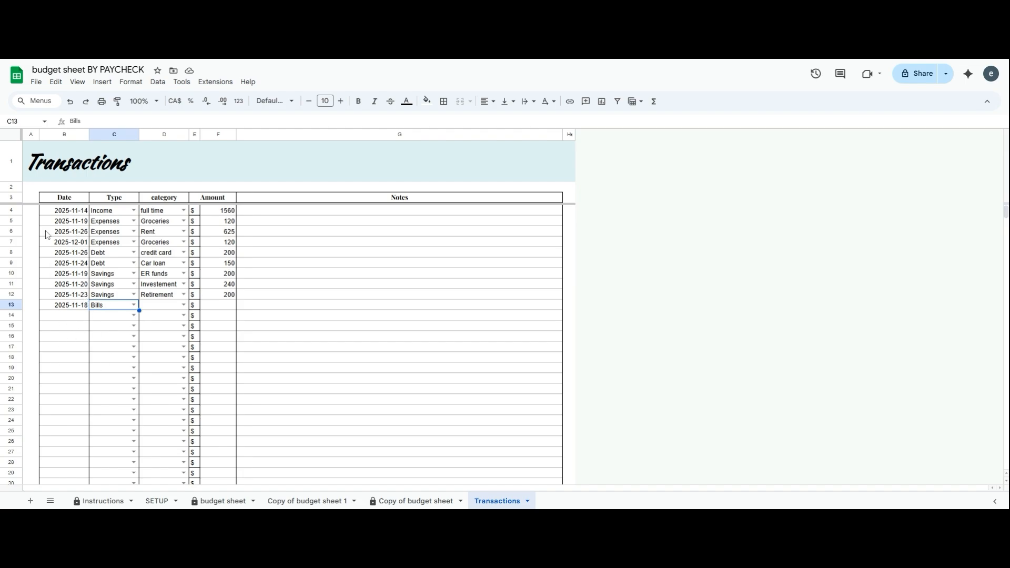
{"action": "left_click", "coordinate": [223, 501]}
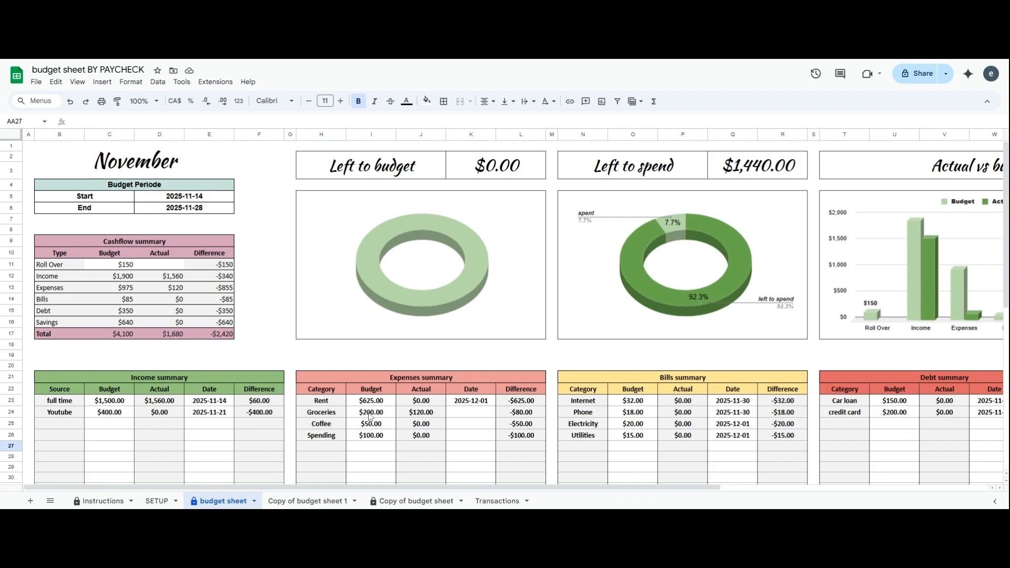
Back on Transactions, give the row 13 Bills entry the Phone category
{"action": "left_click", "coordinate": [497, 500]}
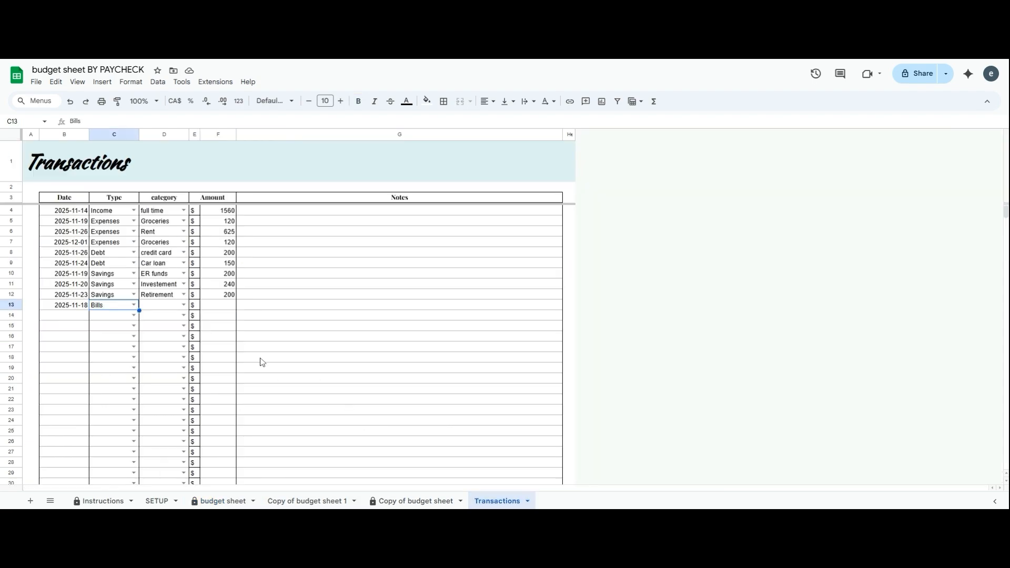
{"action": "left_click", "coordinate": [183, 305]}
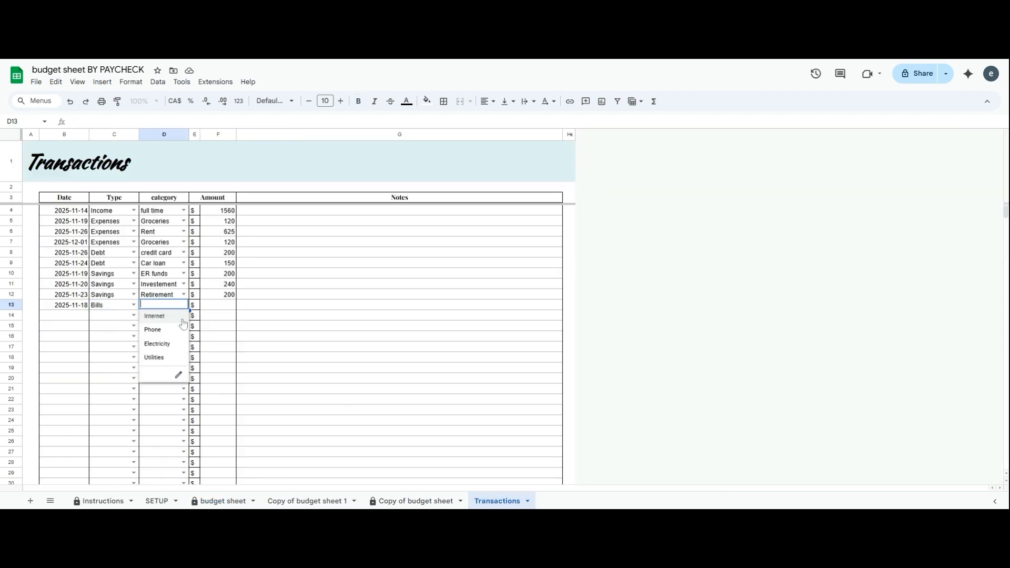
{"action": "left_click", "coordinate": [181, 330]}
{"action": "left_click", "coordinate": [213, 306]}
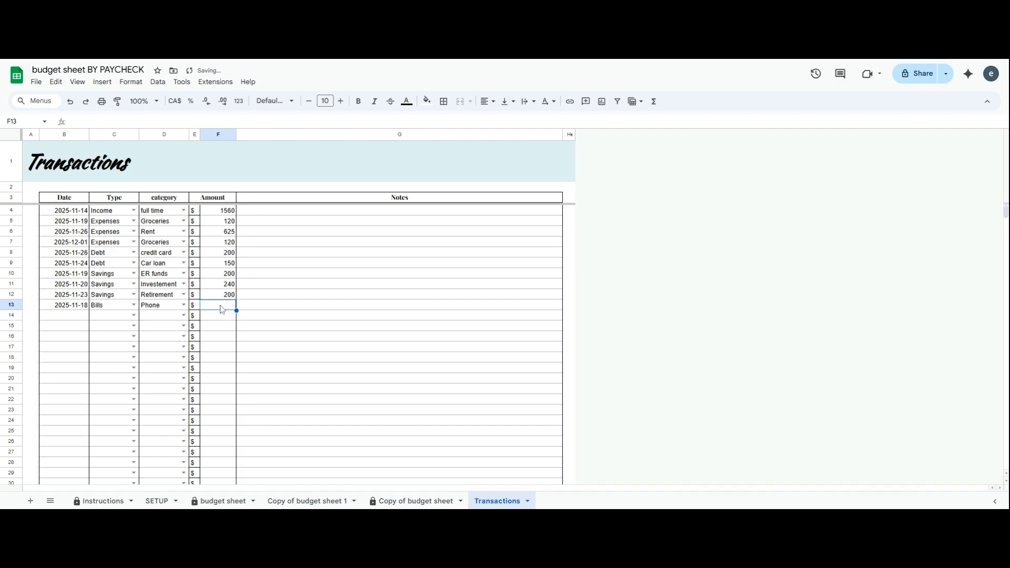
Enter 18 for the Phone bill and log a November 18 Youtube income of 500
{"action": "type", "text": "18"}
{"action": "double_click", "coordinate": [74, 315]}
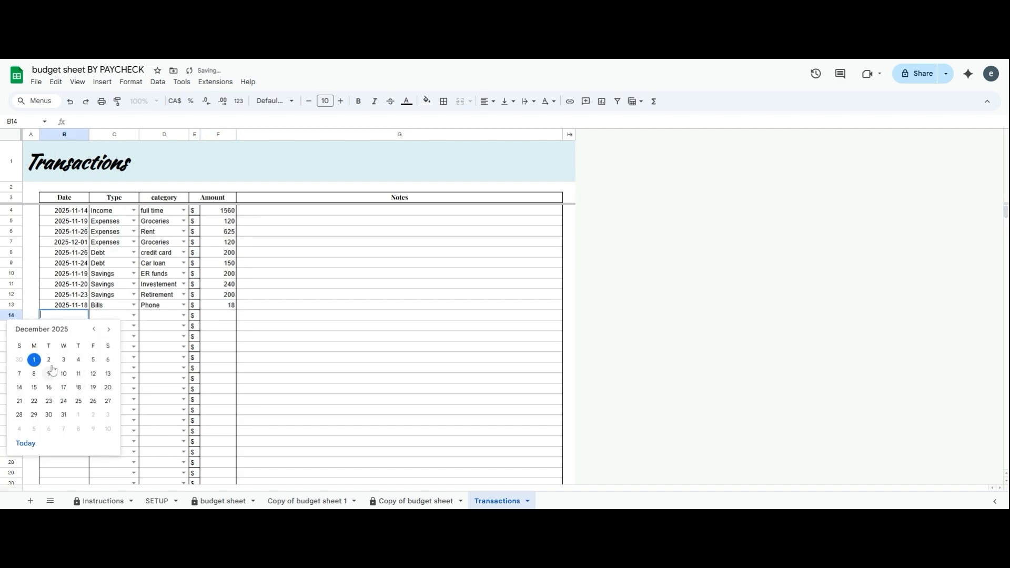
{"action": "left_click", "coordinate": [95, 330]}
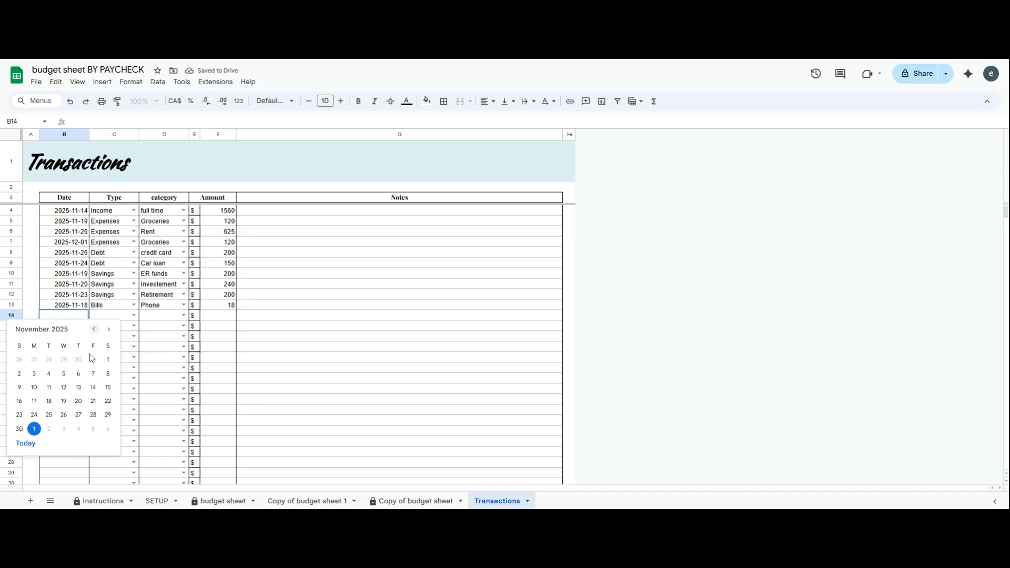
{"action": "left_click", "coordinate": [49, 401]}
{"action": "left_click", "coordinate": [134, 315]}
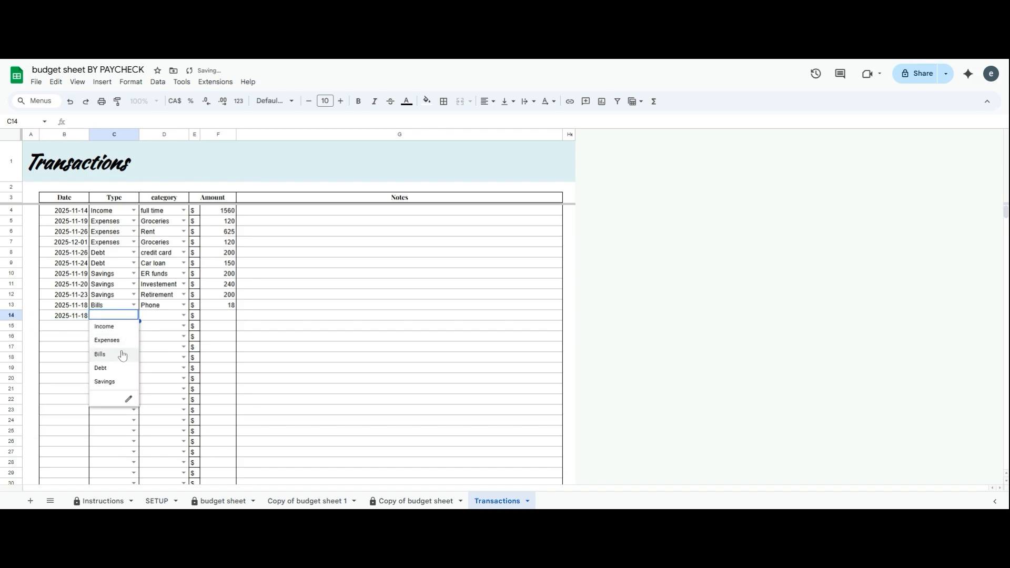
{"action": "left_click", "coordinate": [105, 326]}
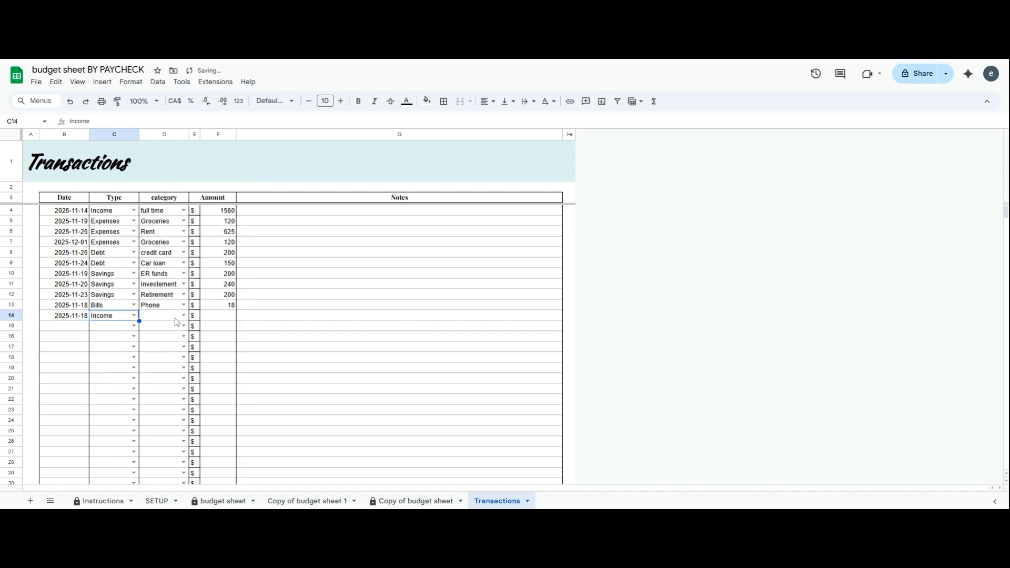
{"action": "left_click", "coordinate": [183, 315]}
{"action": "left_click", "coordinate": [155, 339]}
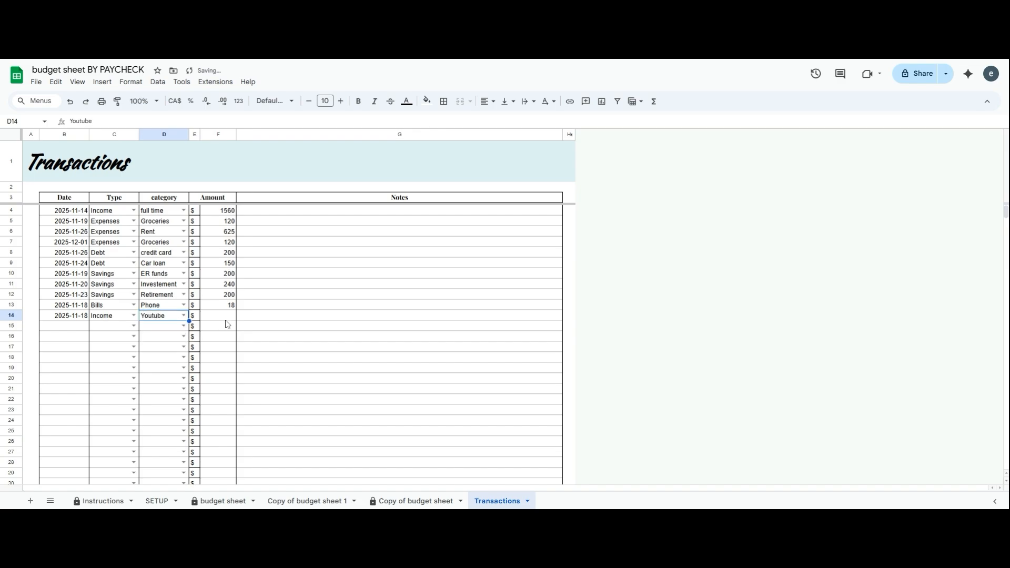
{"action": "left_click", "coordinate": [226, 319]}
{"action": "type", "text": "500"}
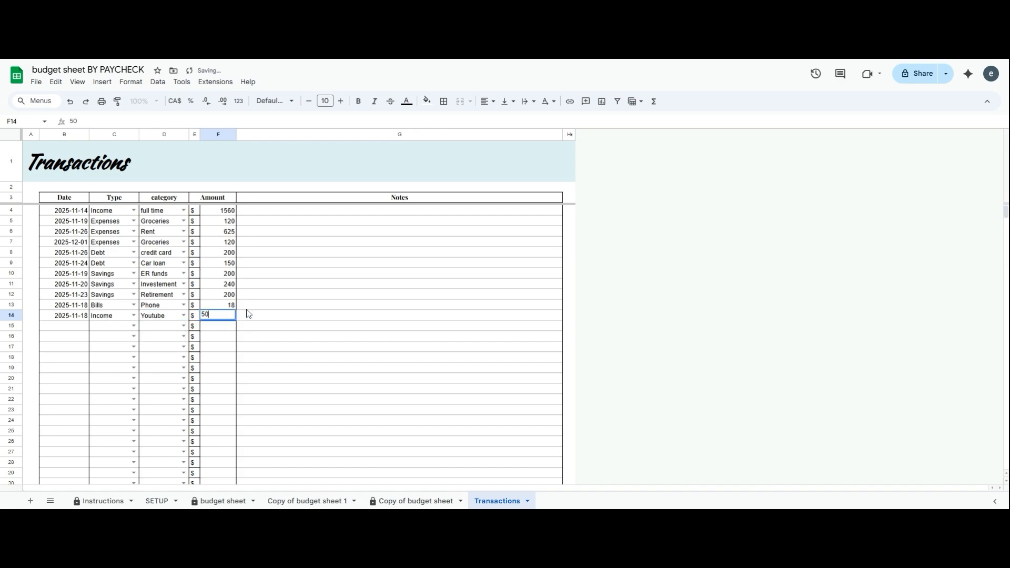
{"action": "key", "text": "Return"}
Log a November 21 Bills transaction for Internet of 32, then view the budget sheet
{"action": "left_click", "coordinate": [71, 327]}
{"action": "double_click", "coordinate": [71, 327]}
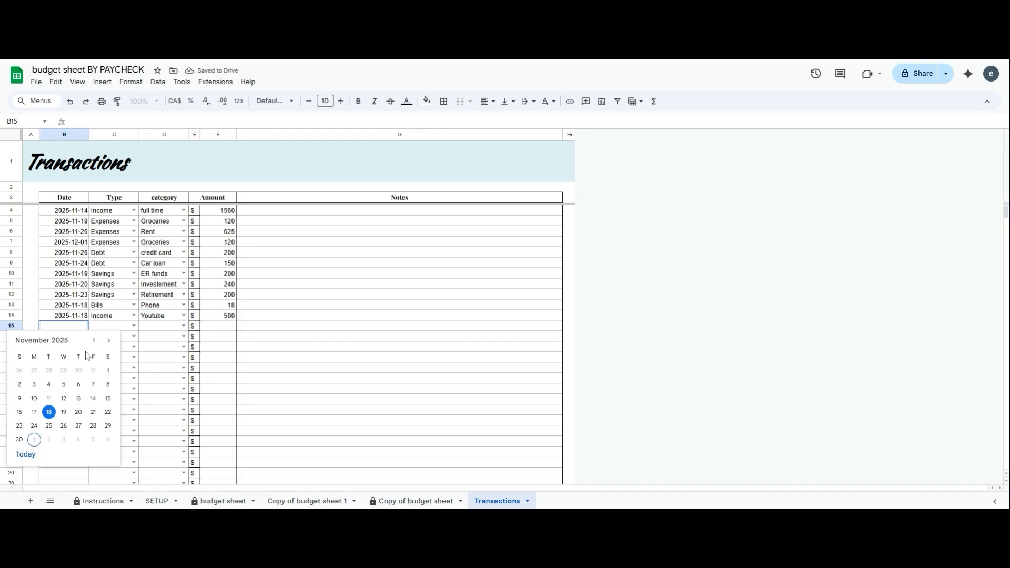
{"action": "left_click", "coordinate": [21, 440]}
{"action": "left_click", "coordinate": [133, 326]}
{"action": "left_click", "coordinate": [70, 327]}
{"action": "double_click", "coordinate": [71, 330]}
{"action": "left_click", "coordinate": [87, 413]}
{"action": "left_click", "coordinate": [134, 326]}
{"action": "left_click", "coordinate": [128, 356]}
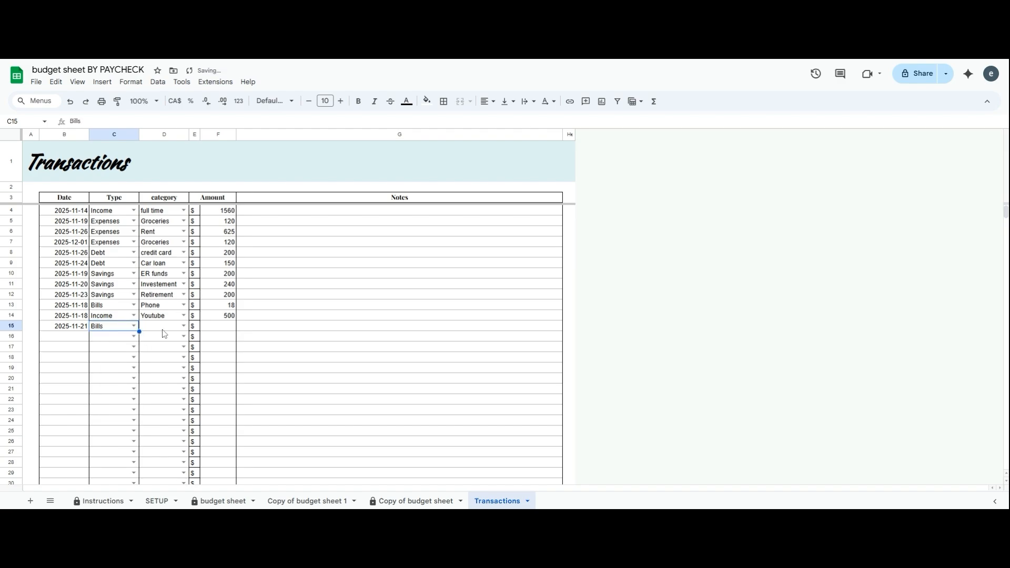
{"action": "left_click", "coordinate": [184, 326]}
{"action": "left_click", "coordinate": [169, 354]}
{"action": "left_click", "coordinate": [209, 330]}
{"action": "left_click", "coordinate": [260, 378]}
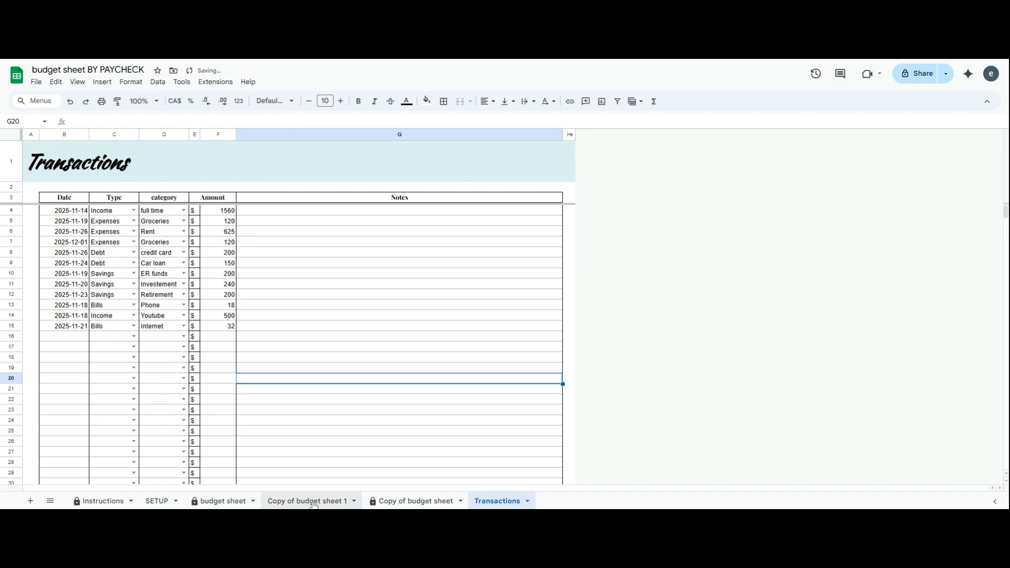
{"action": "left_click", "coordinate": [220, 501]}
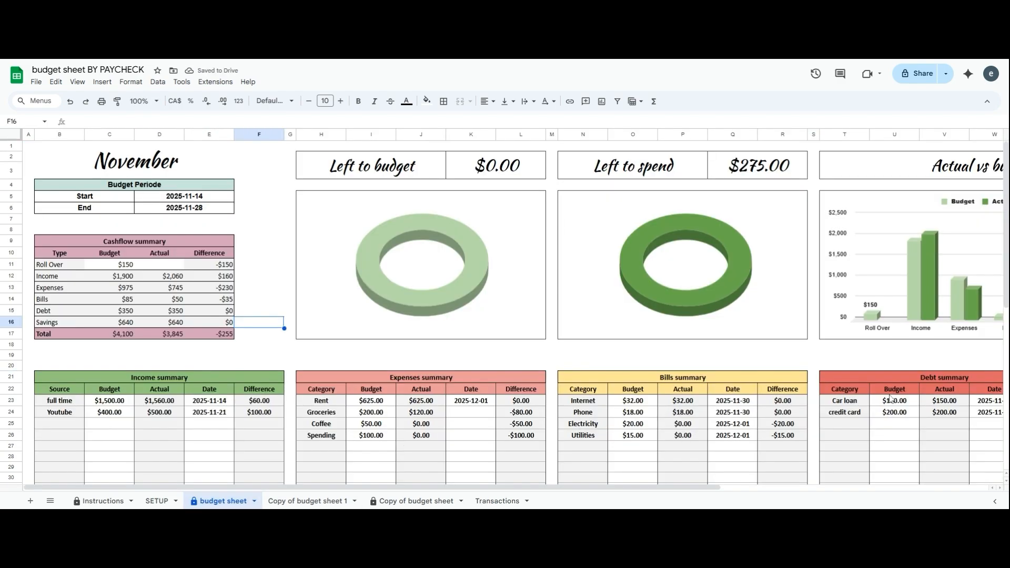
Enter 200 in D11 as the Roll Over actual and check the updated charts and totals
{"action": "scroll", "coordinate": [699, 489], "scroll_direction": "right", "scroll_amount": 4}
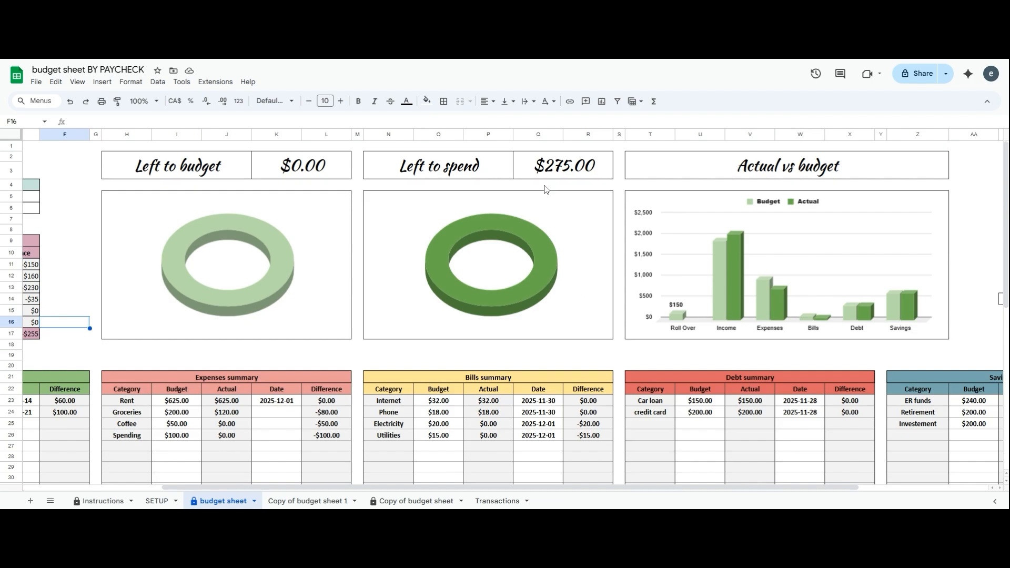
{"action": "scroll", "coordinate": [542, 488], "scroll_direction": "right", "scroll_amount": 3}
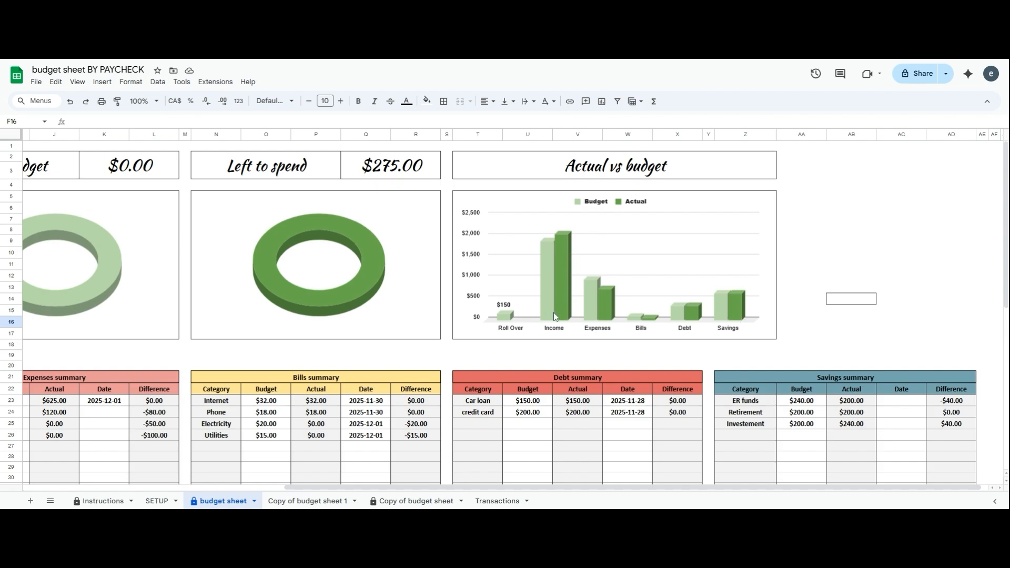
{"action": "scroll", "coordinate": [525, 488], "scroll_direction": "left", "scroll_amount": 9}
{"action": "left_click", "coordinate": [160, 265]}
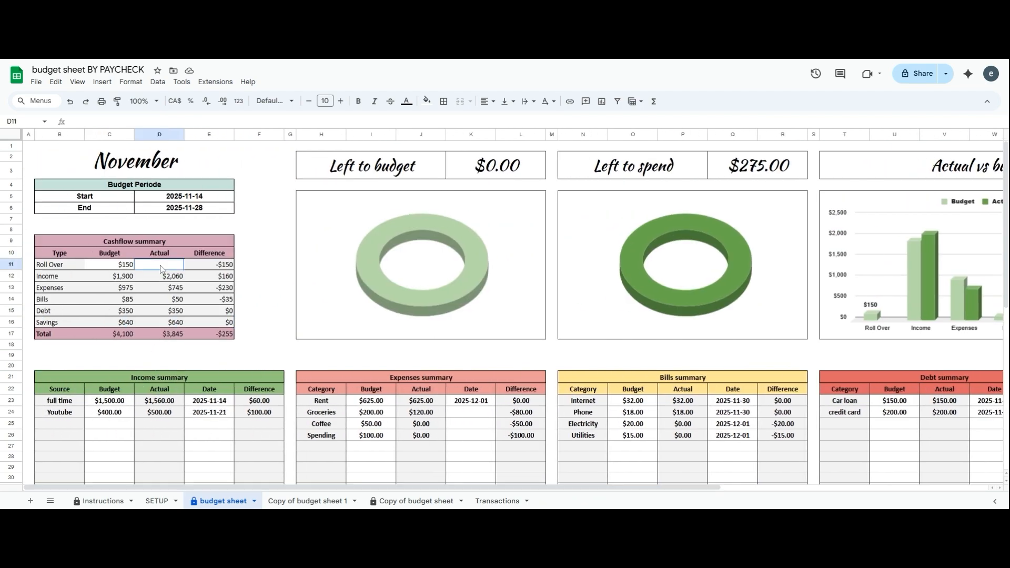
{"action": "type", "text": "200"}
{"action": "left_click", "coordinate": [242, 289]}
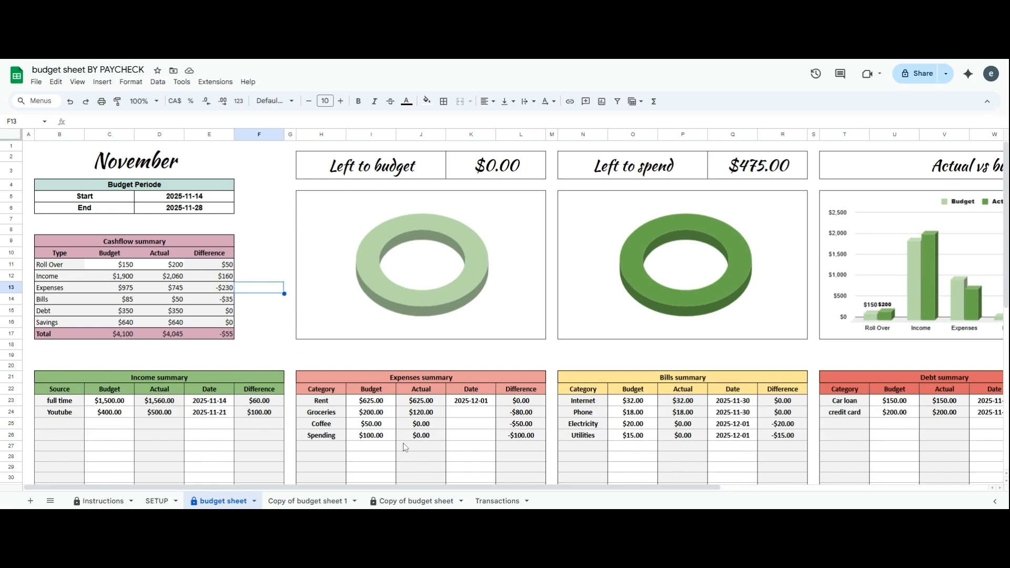
{"action": "scroll", "coordinate": [404, 446], "scroll_direction": "down", "scroll_amount": 10}
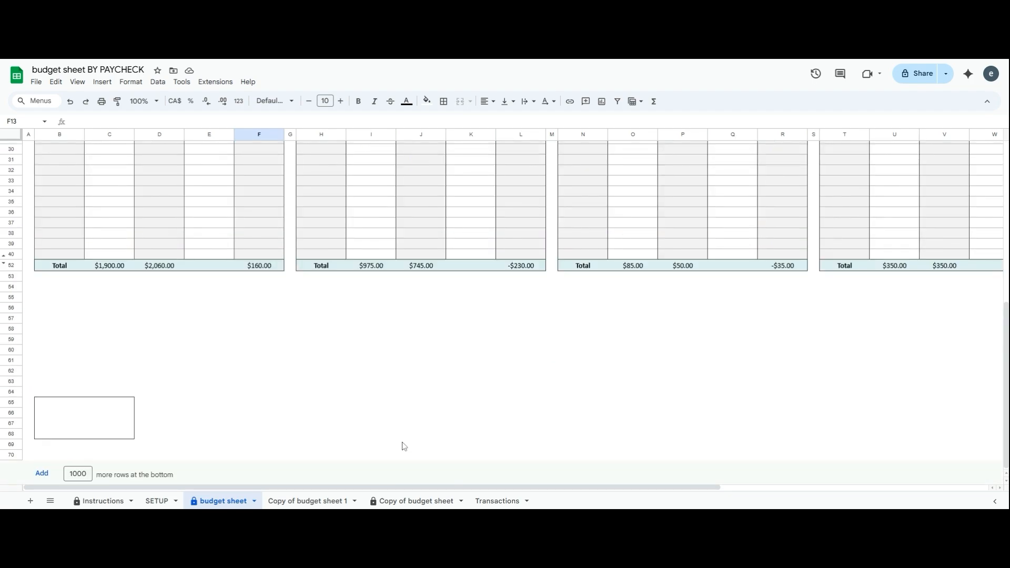
Insert four rows above summary row 30, undo it, and go to the Transactions sheet
{"action": "scroll", "coordinate": [404, 446], "scroll_direction": "up", "scroll_amount": 5}
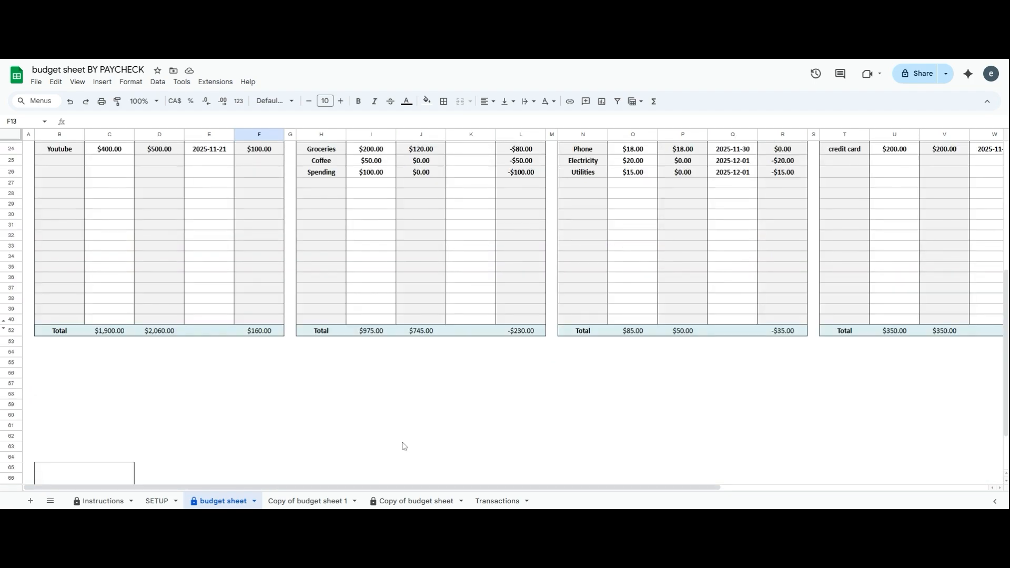
{"action": "scroll", "coordinate": [402, 442], "scroll_direction": "down", "scroll_amount": 2}
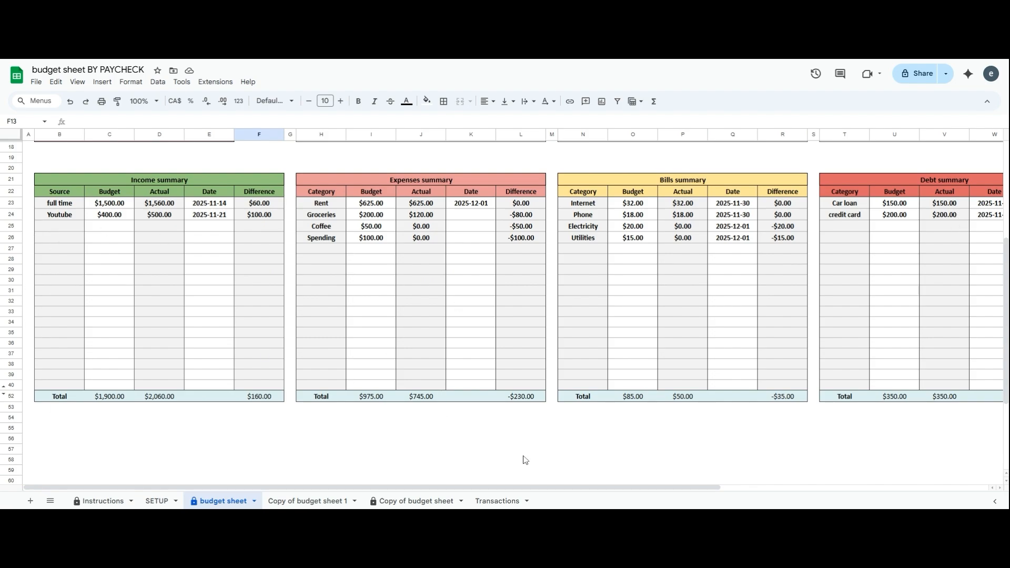
{"action": "left_click_drag", "start_coordinate": [19, 282], "coordinate": [15, 311]}
{"action": "right_click", "coordinate": [14, 281]}
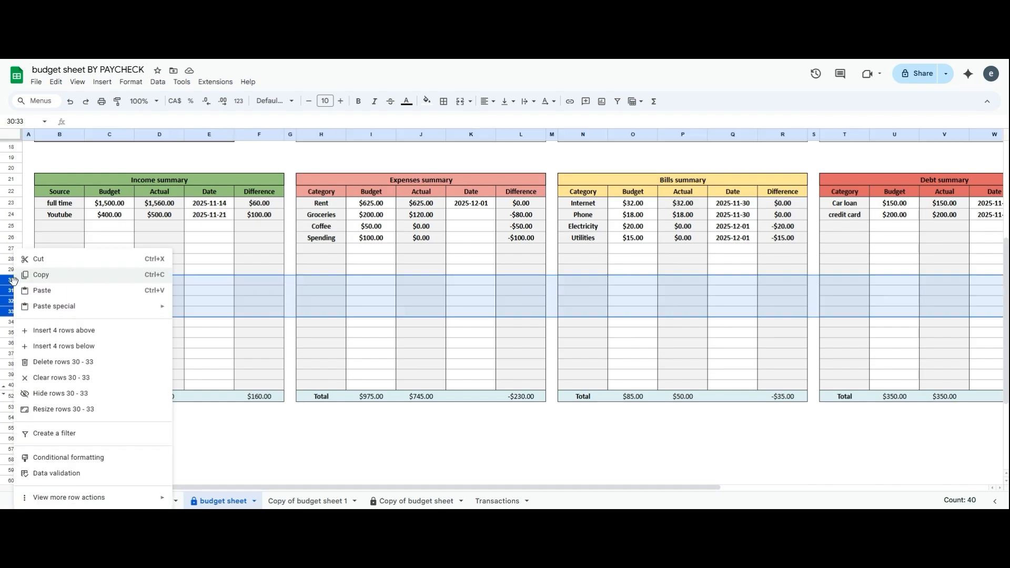
{"action": "left_click", "coordinate": [61, 334]}
{"action": "left_click", "coordinate": [209, 345]}
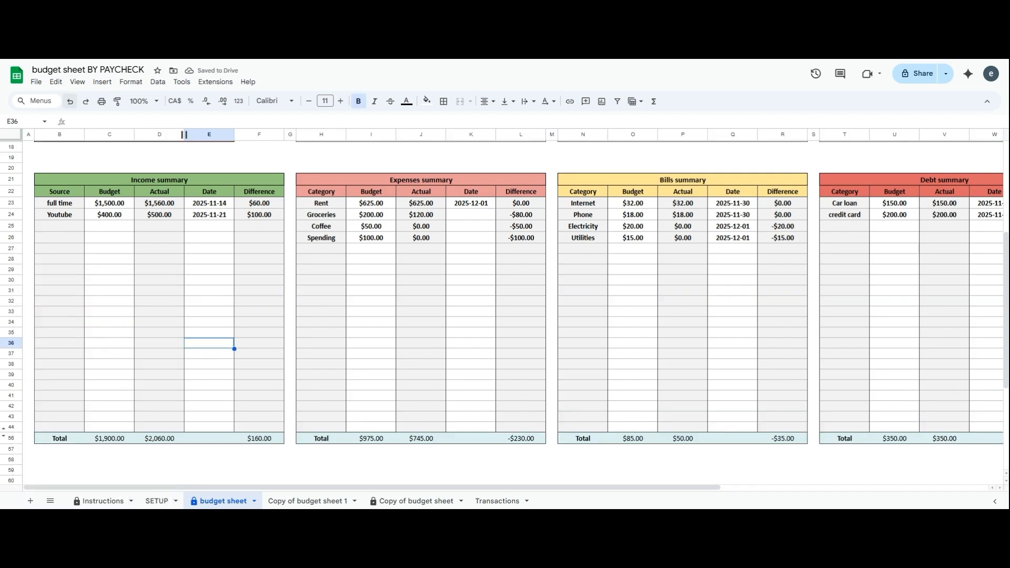
{"action": "left_click", "coordinate": [68, 103]}
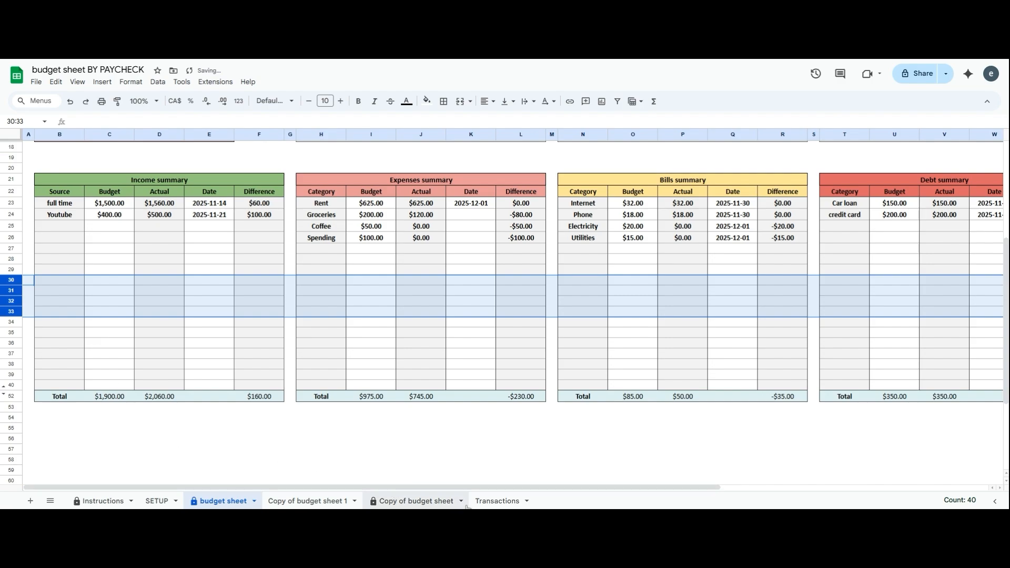
{"action": "left_click", "coordinate": [496, 501]}
{"action": "scroll", "coordinate": [388, 384], "scroll_direction": "down", "scroll_amount": 20}
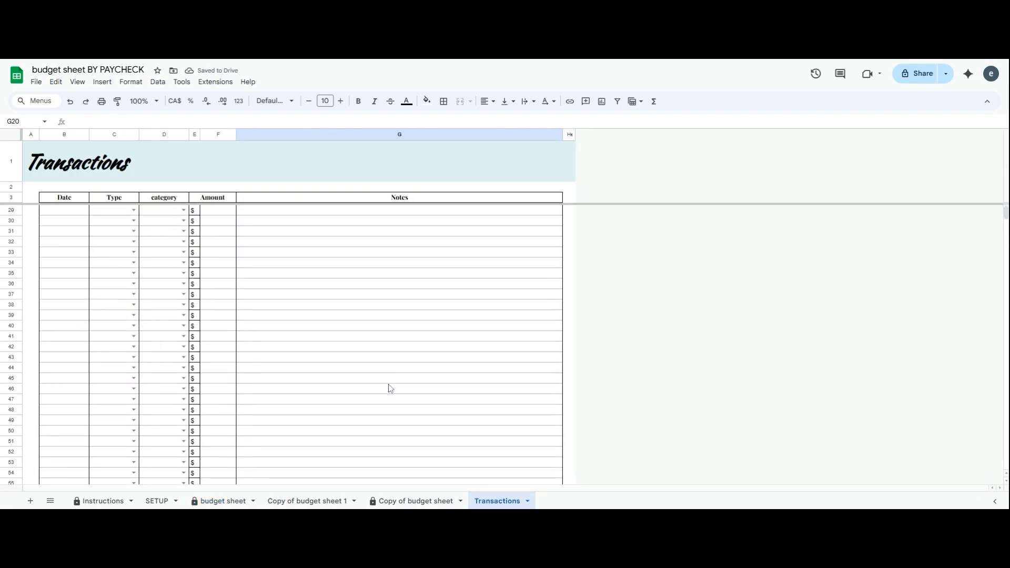
At the bottom of Transactions, append 10 more rows
{"action": "scroll", "coordinate": [389, 387], "scroll_direction": "down", "scroll_amount": 20}
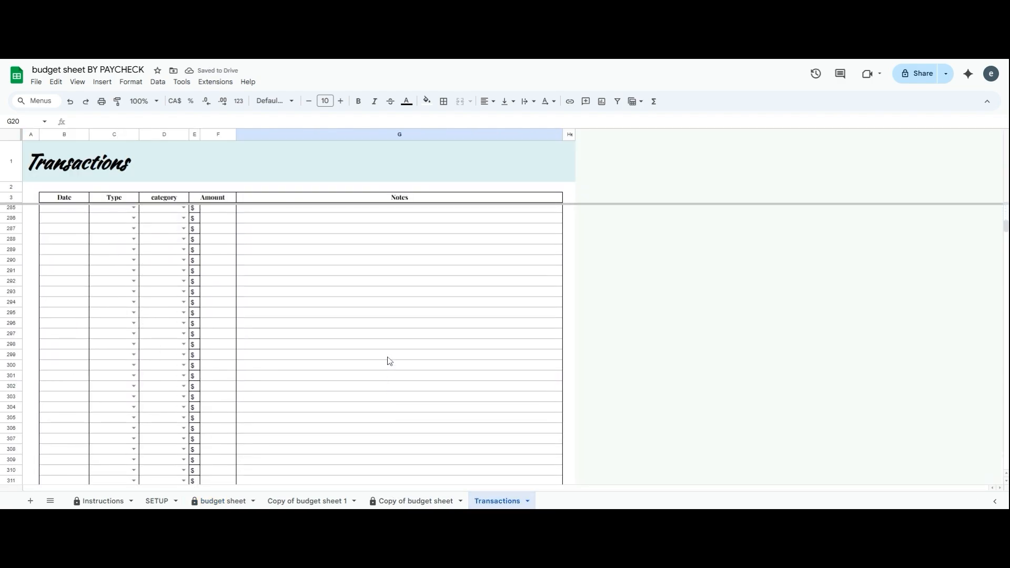
{"action": "scroll", "coordinate": [389, 361], "scroll_direction": "down", "scroll_amount": 20}
{"action": "left_click_drag", "start_coordinate": [1006, 246], "coordinate": [1005, 463]}
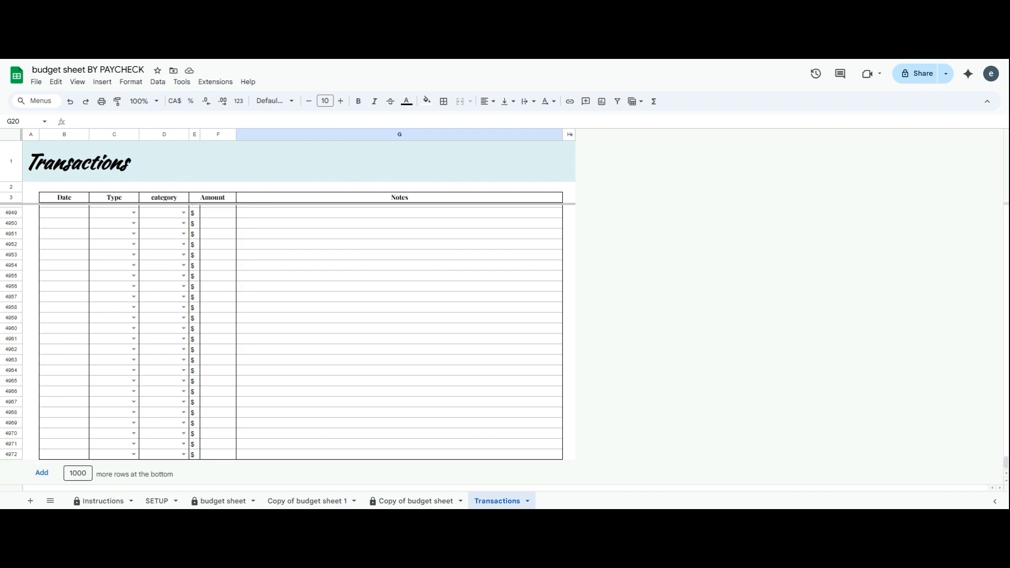
{"action": "double_click", "coordinate": [78, 473]}
{"action": "type", "text": "10"}
{"action": "left_click", "coordinate": [42, 472]}
Select cells in the newly added bottom rows to check their Date, category, Amount and Notes formatting
{"action": "left_click", "coordinate": [118, 361]}
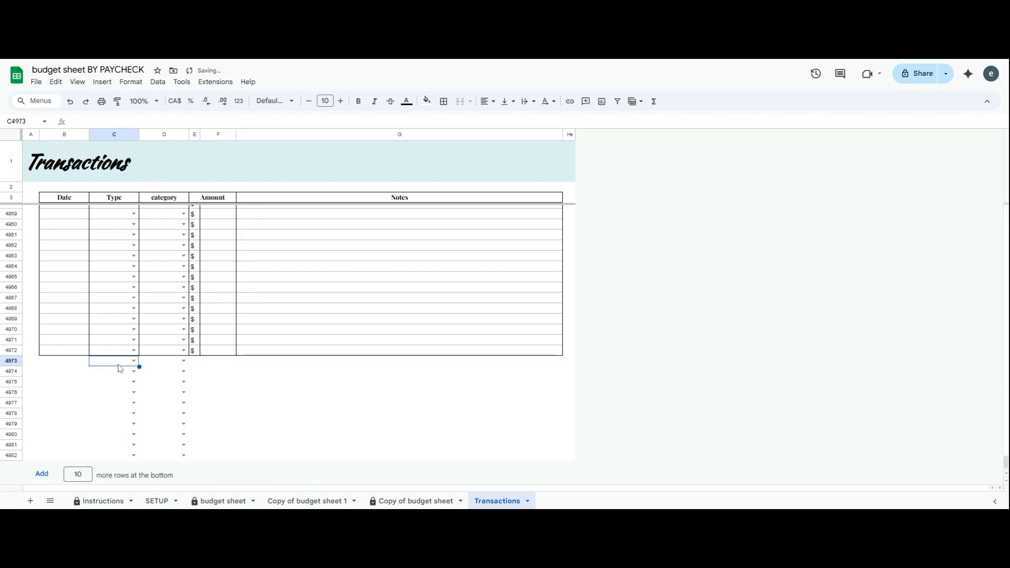
{"action": "left_click", "coordinate": [77, 362]}
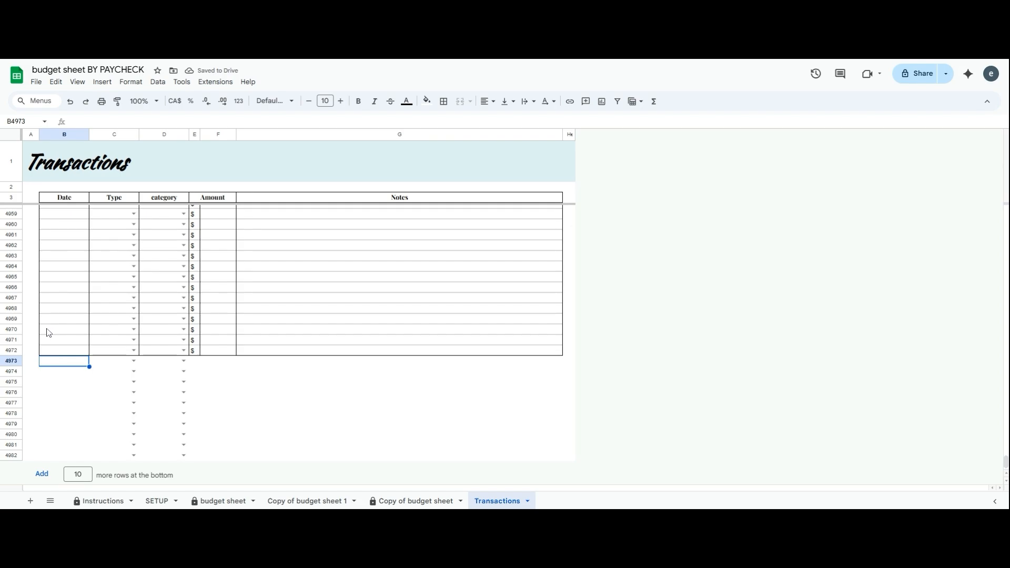
{"action": "left_click_drag", "start_coordinate": [48, 331], "coordinate": [579, 460]}
{"action": "left_click", "coordinate": [378, 438]}
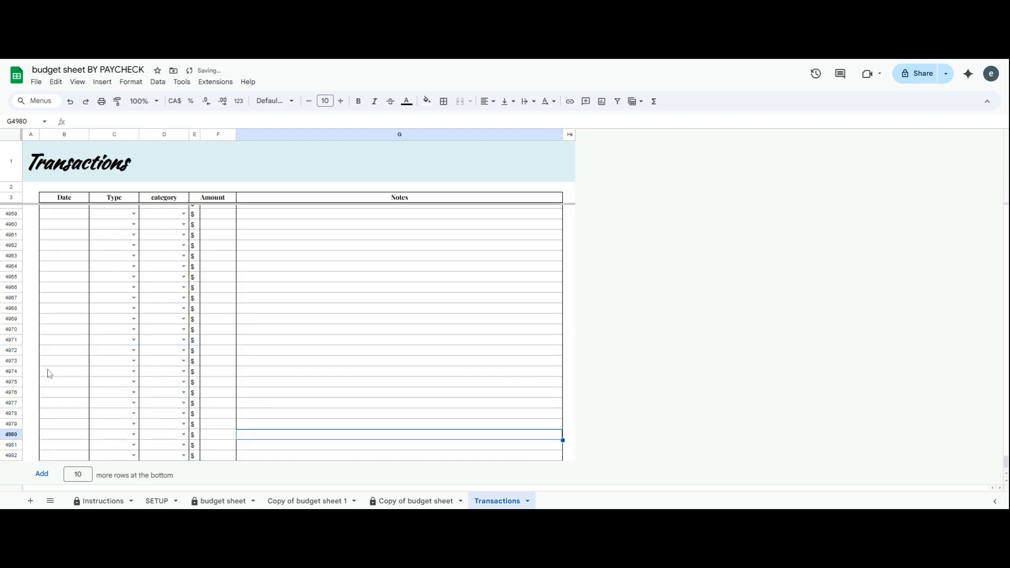
{"action": "left_click", "coordinate": [79, 309]}
{"action": "left_click", "coordinate": [277, 311]}
{"action": "left_click", "coordinate": [231, 309]}
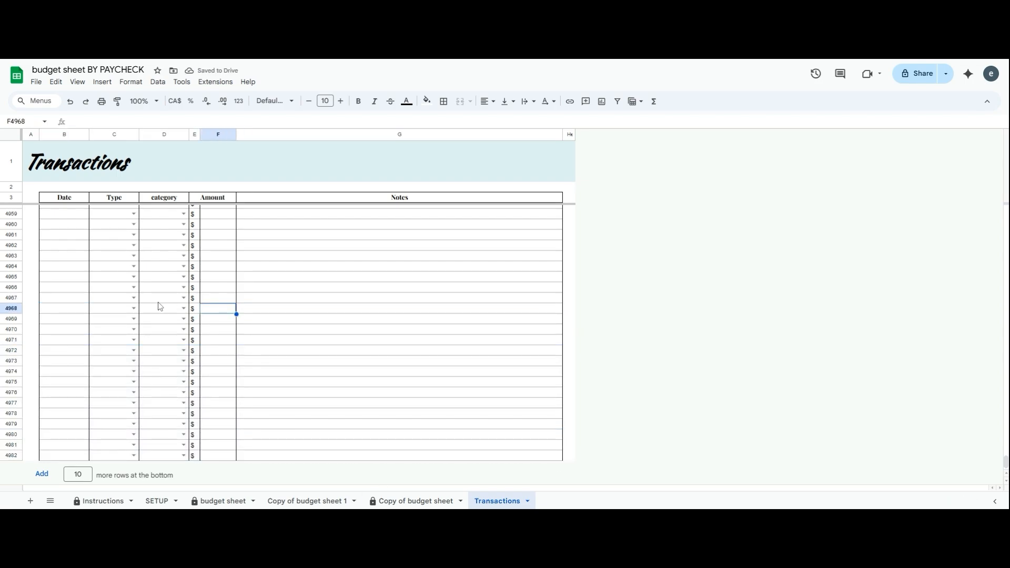
{"action": "left_click", "coordinate": [160, 306]}
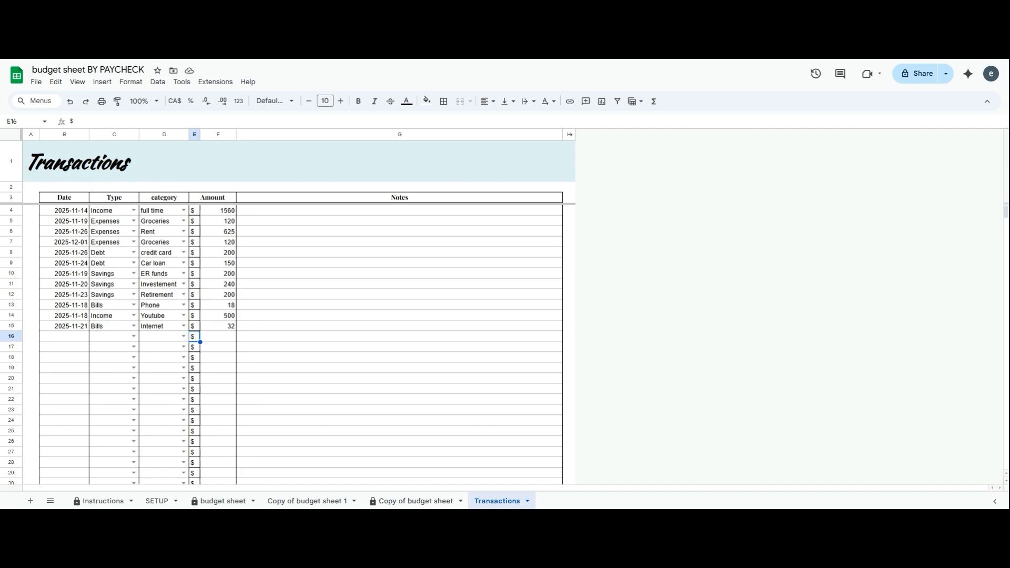
On the budget sheet, open the Themes side panel via Format > Theme and browse the list
{"action": "left_click", "coordinate": [223, 501]}
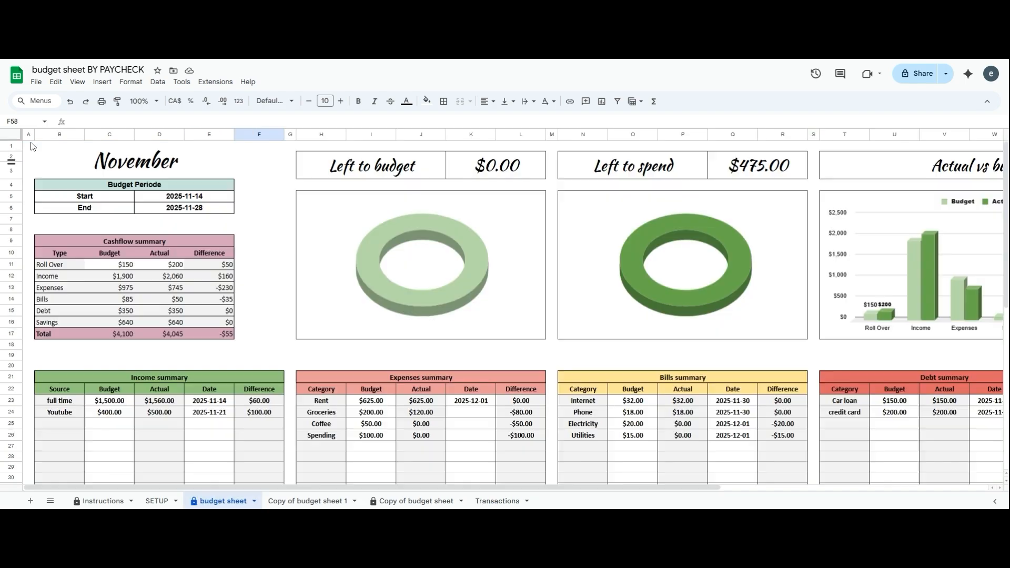
{"action": "left_click", "coordinate": [56, 82]}
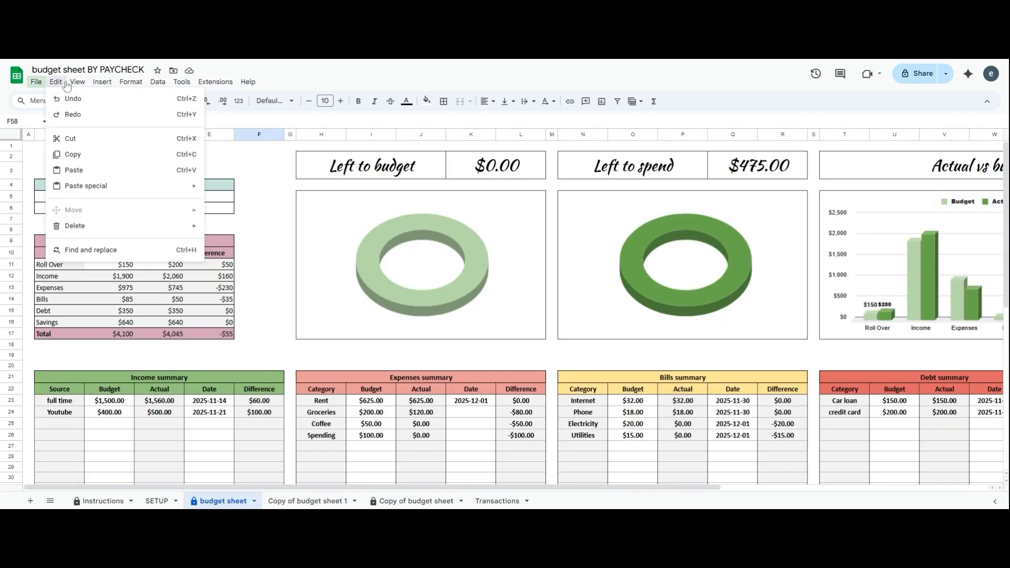
{"action": "mouse_move", "coordinate": [87, 88]}
{"action": "mouse_move", "coordinate": [131, 87]}
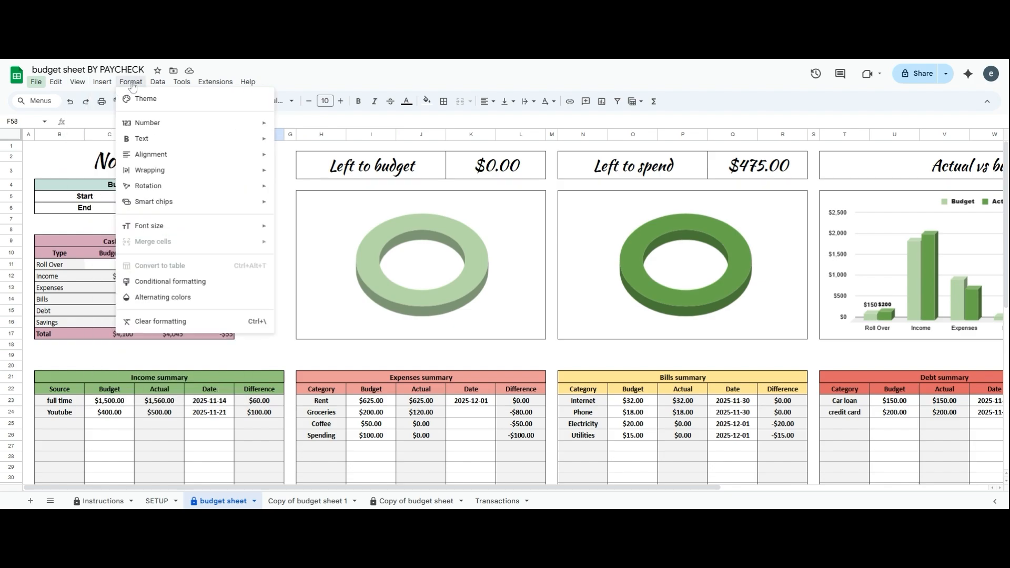
{"action": "left_click", "coordinate": [146, 100]}
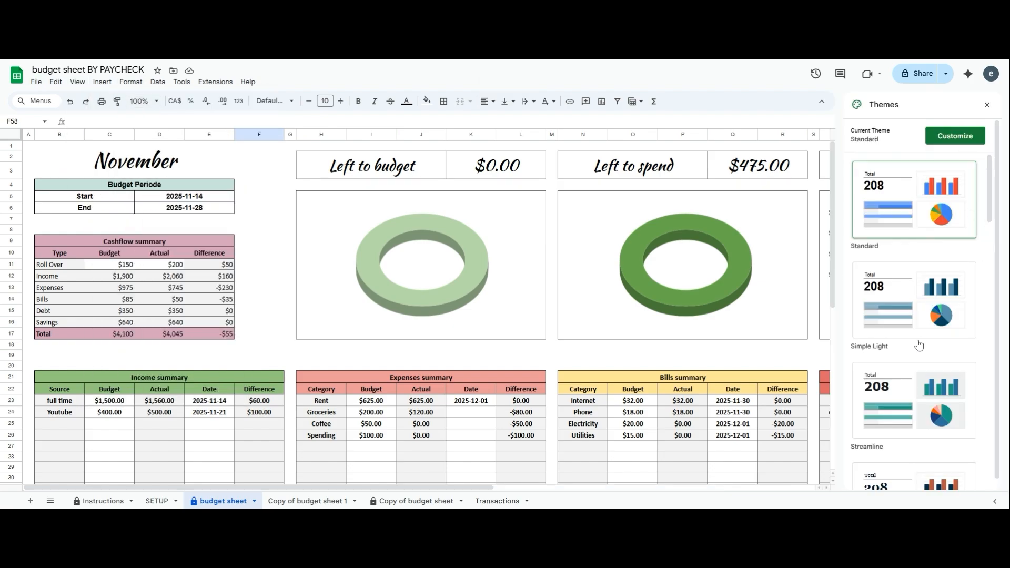
{"action": "scroll", "coordinate": [907, 400], "scroll_direction": "down", "scroll_amount": 5}
{"action": "scroll", "coordinate": [906, 395], "scroll_direction": "down", "scroll_amount": 6}
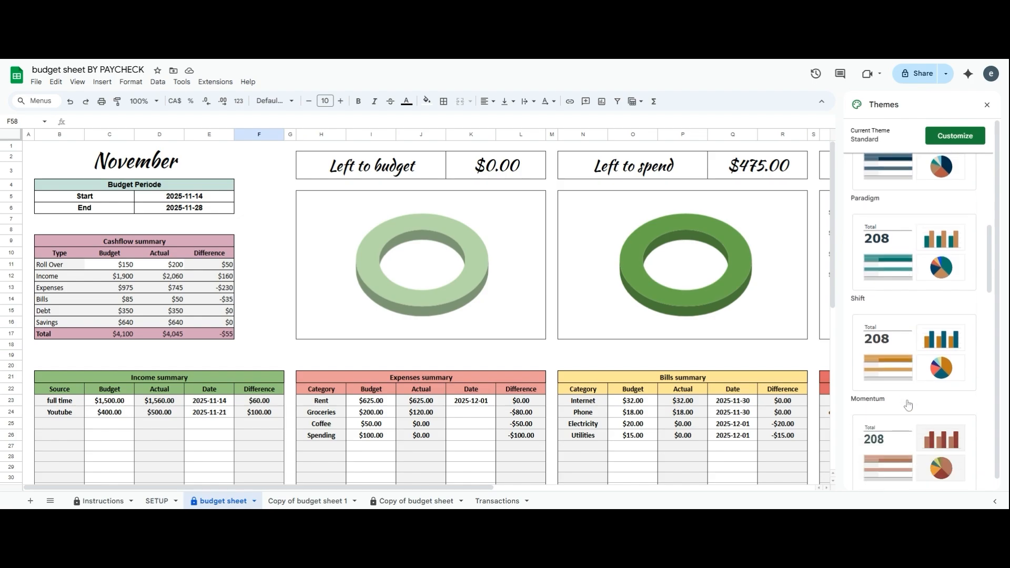
{"action": "scroll", "coordinate": [907, 419], "scroll_direction": "down", "scroll_amount": 2}
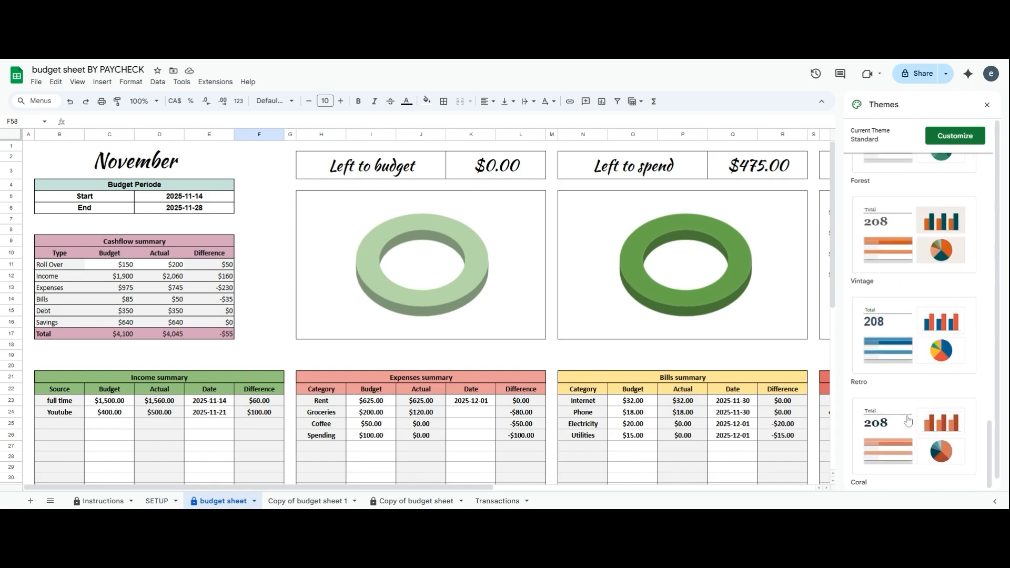
Preview fill colours for the Income summary header, leaving it unchanged, then select the Bills difference cell
{"action": "left_click", "coordinate": [400, 346]}
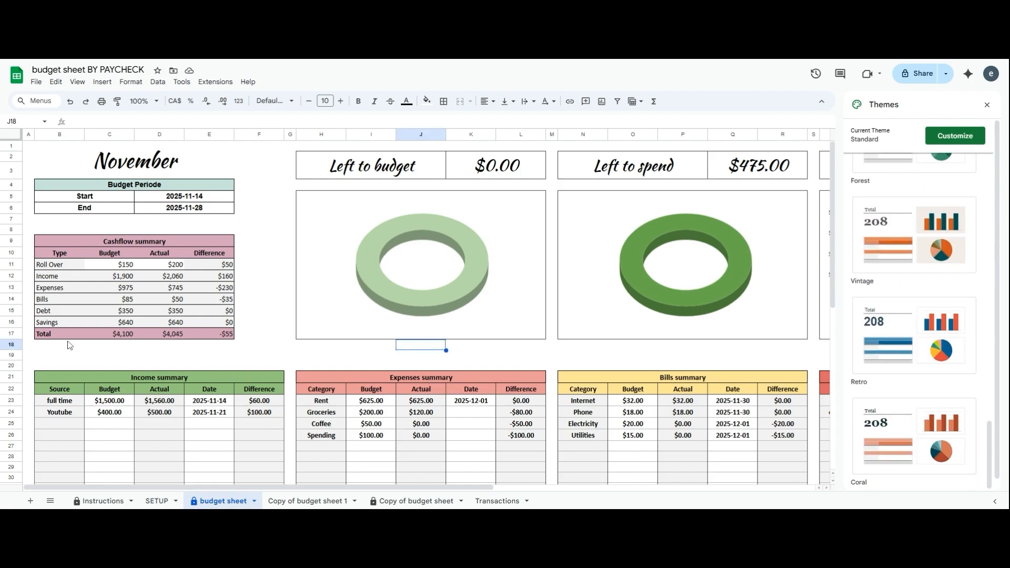
{"action": "left_click_drag", "start_coordinate": [47, 381], "coordinate": [50, 390]}
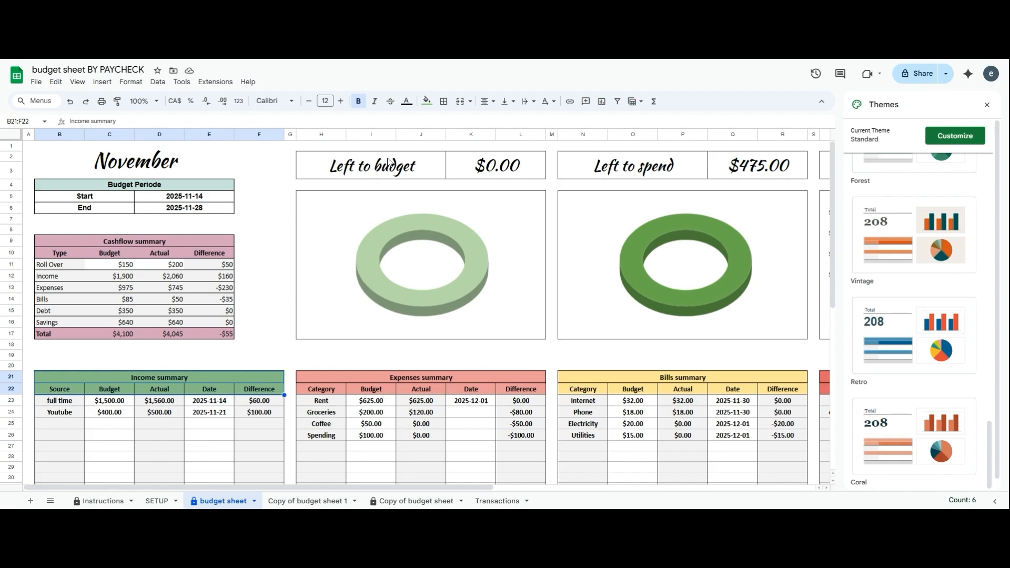
{"action": "left_click", "coordinate": [428, 103]}
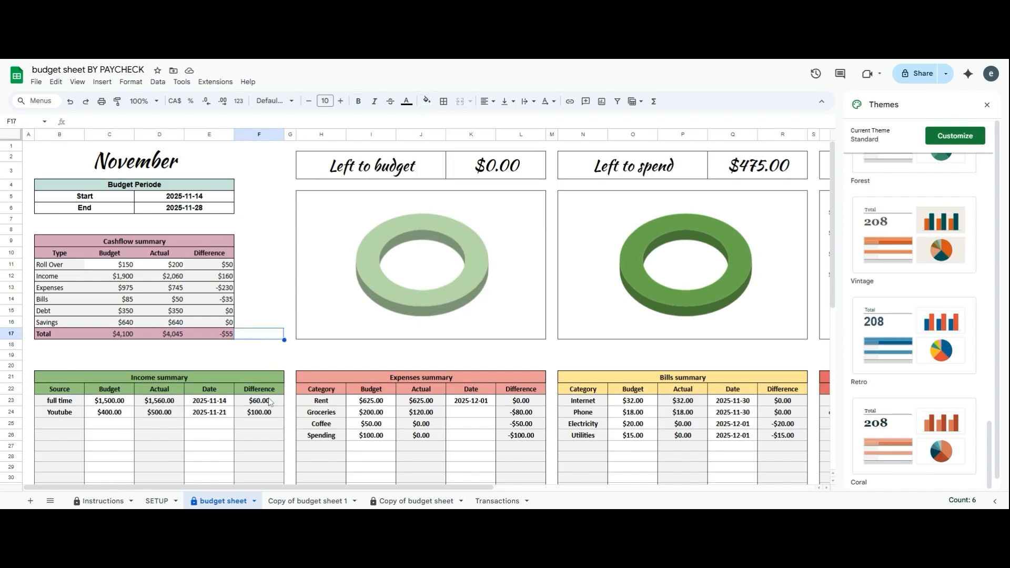
{"action": "left_click", "coordinate": [260, 335]}
{"action": "left_click", "coordinate": [271, 306]}
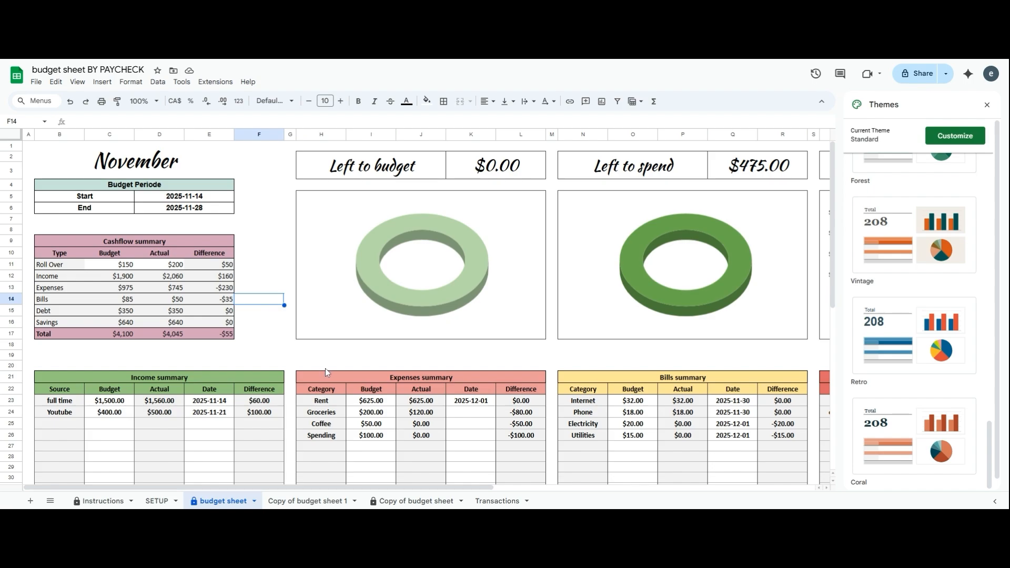
{"action": "scroll", "coordinate": [276, 359], "scroll_direction": "down", "scroll_amount": 4}
{"action": "scroll", "coordinate": [277, 363], "scroll_direction": "up", "scroll_amount": 4}
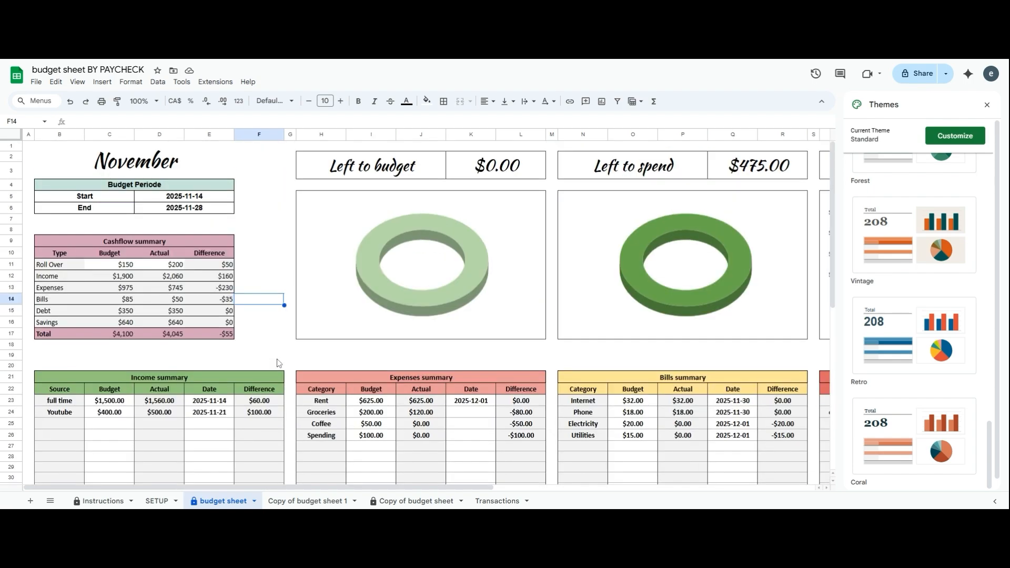